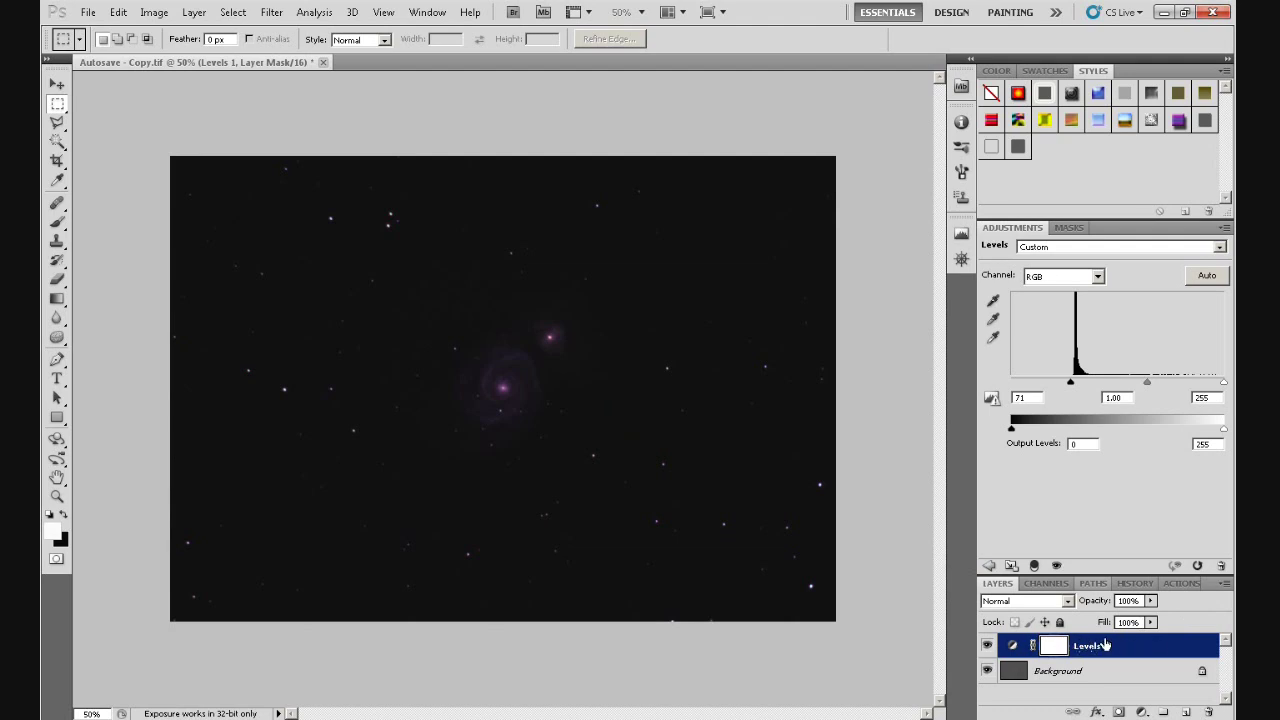
Step: Add a Curves adjustment layer above Levels 1 and recalculate its histogram for accuracy
left_click(1142, 712)
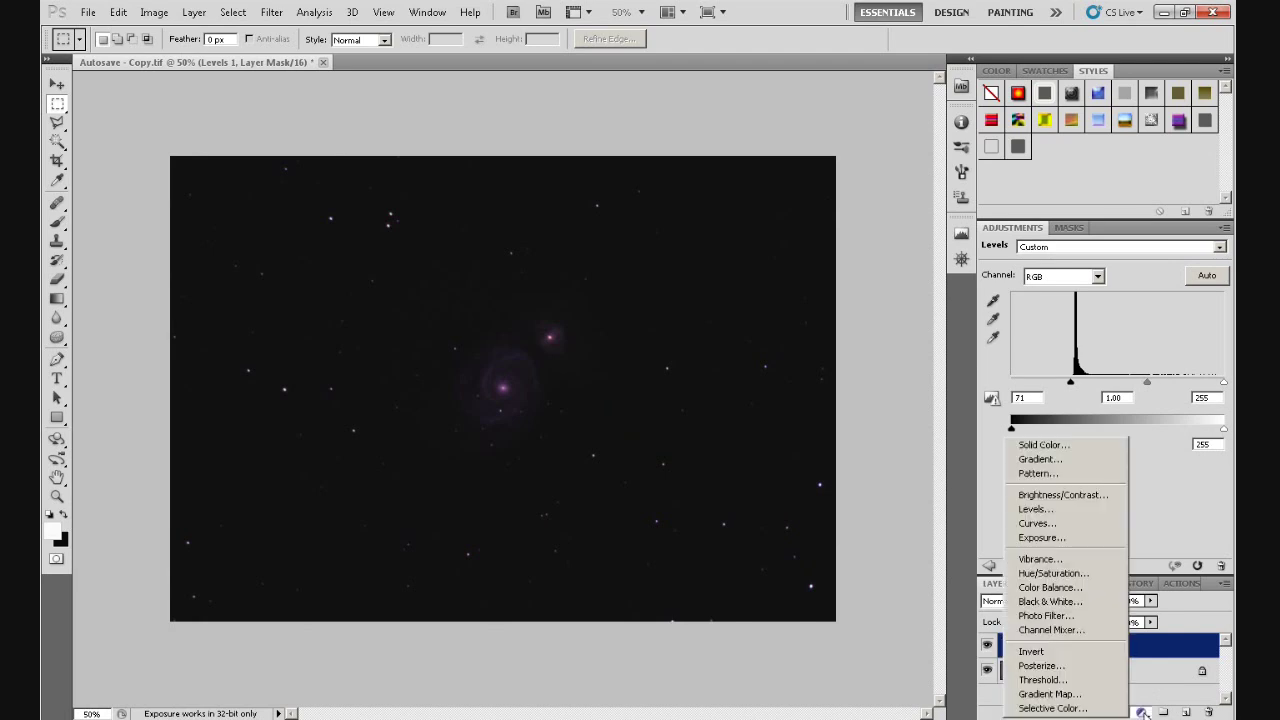
left_click(1037, 523)
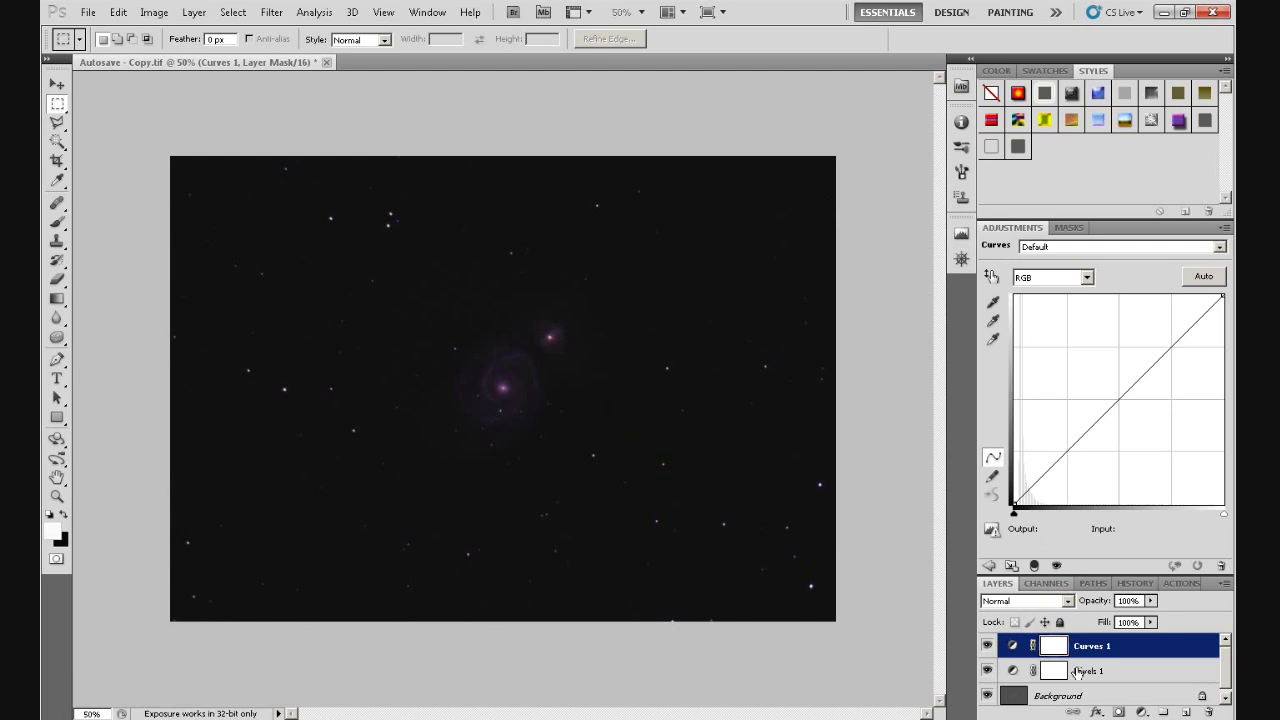
left_click(991, 530)
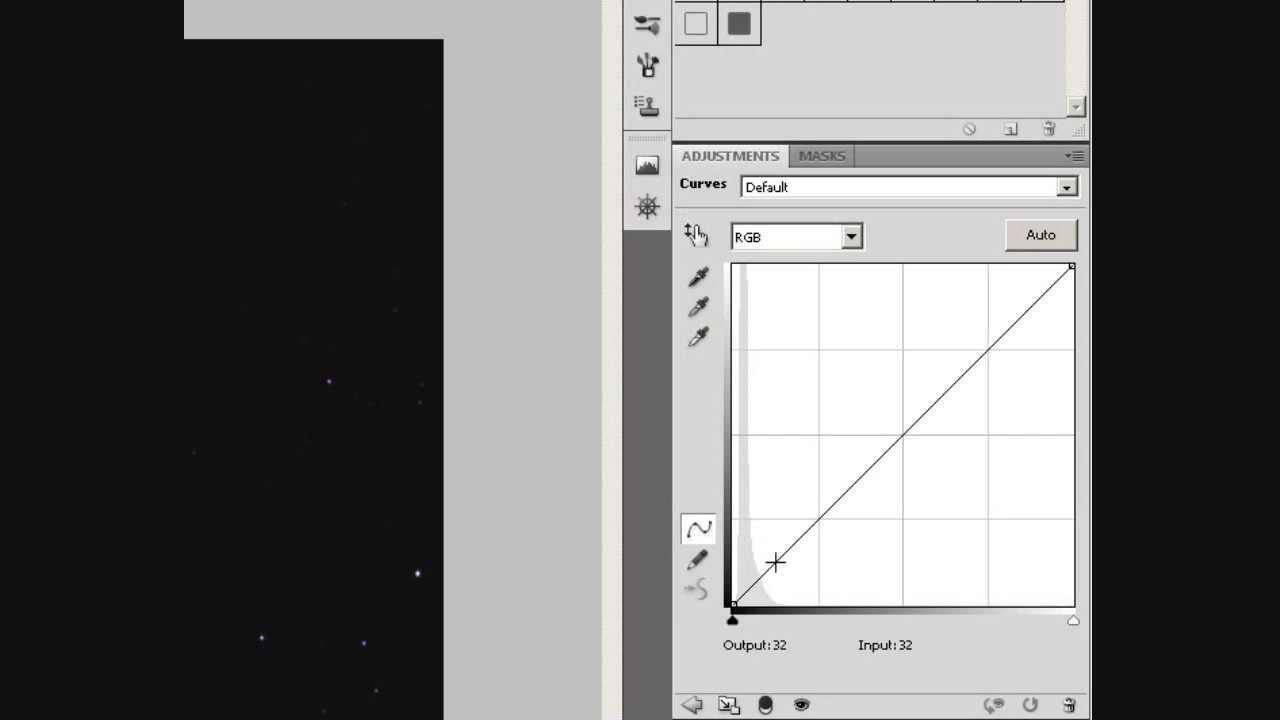
Step: Try bending the RGB curve upward with a lower-quarter point, a low anchor near the shadows and a highlight point at input 139, output 201
left_click(824, 513)
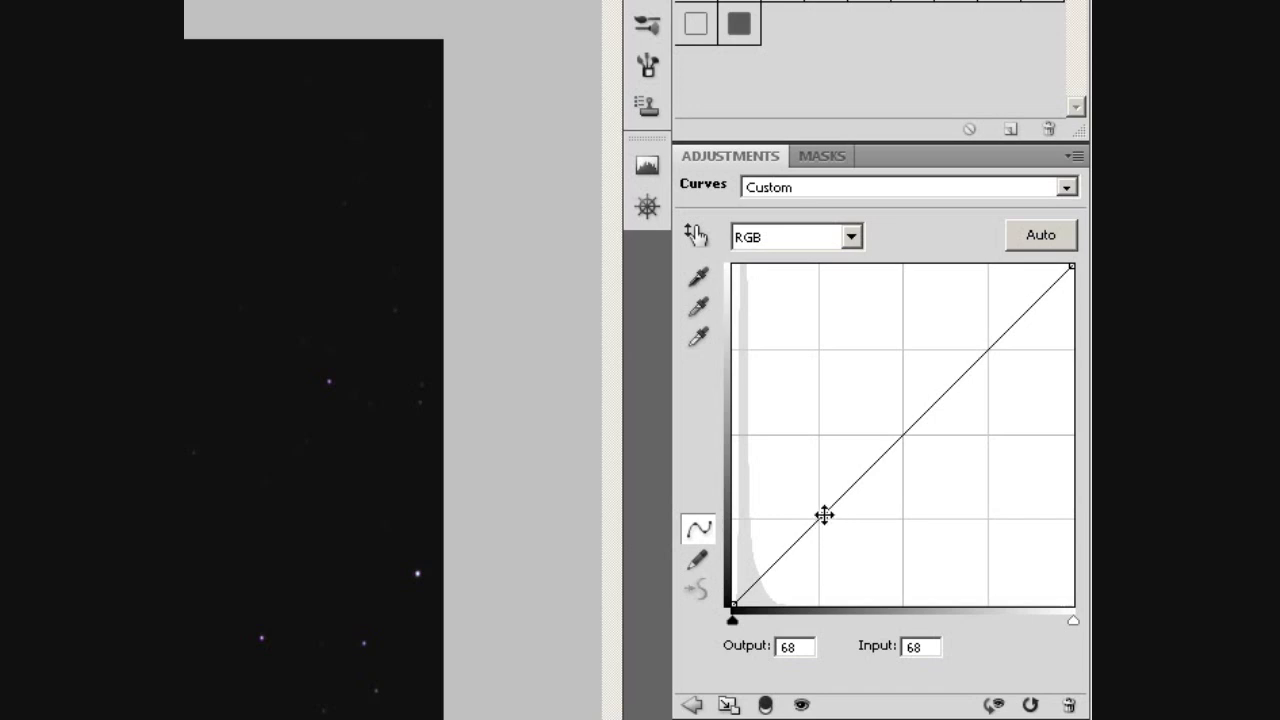
left_click_drag(824, 514, 818, 445)
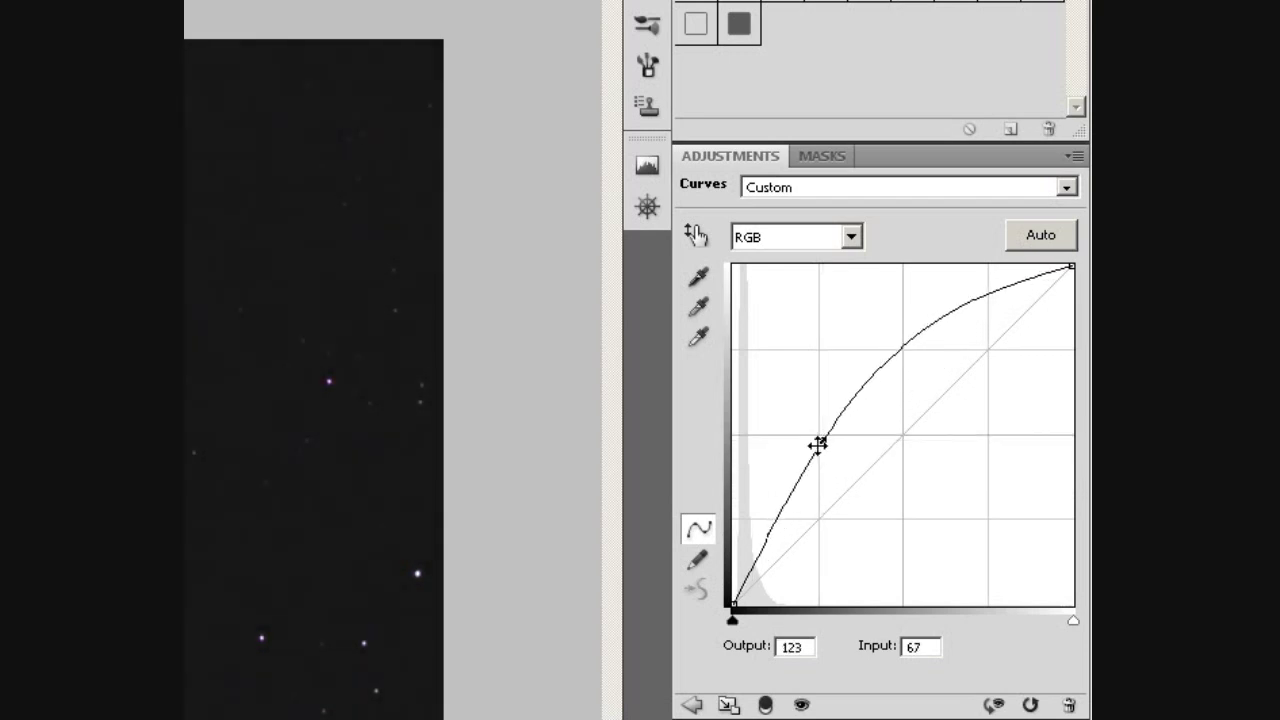
left_click(772, 528)
left_click_drag(771, 528, 777, 547)
left_click(912, 296)
left_click_drag(912, 296, 916, 338)
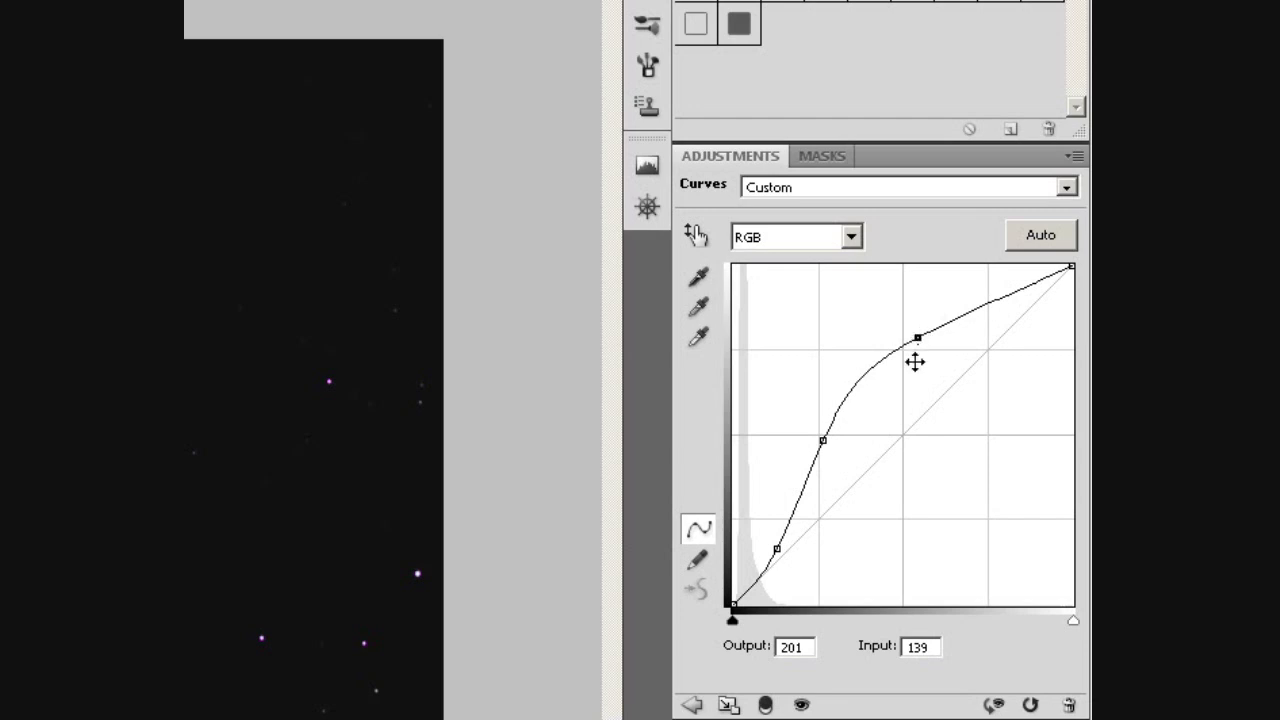
Step: Remove all three added points to restore the straight diagonal curve
left_click(918, 337)
key("Delete")
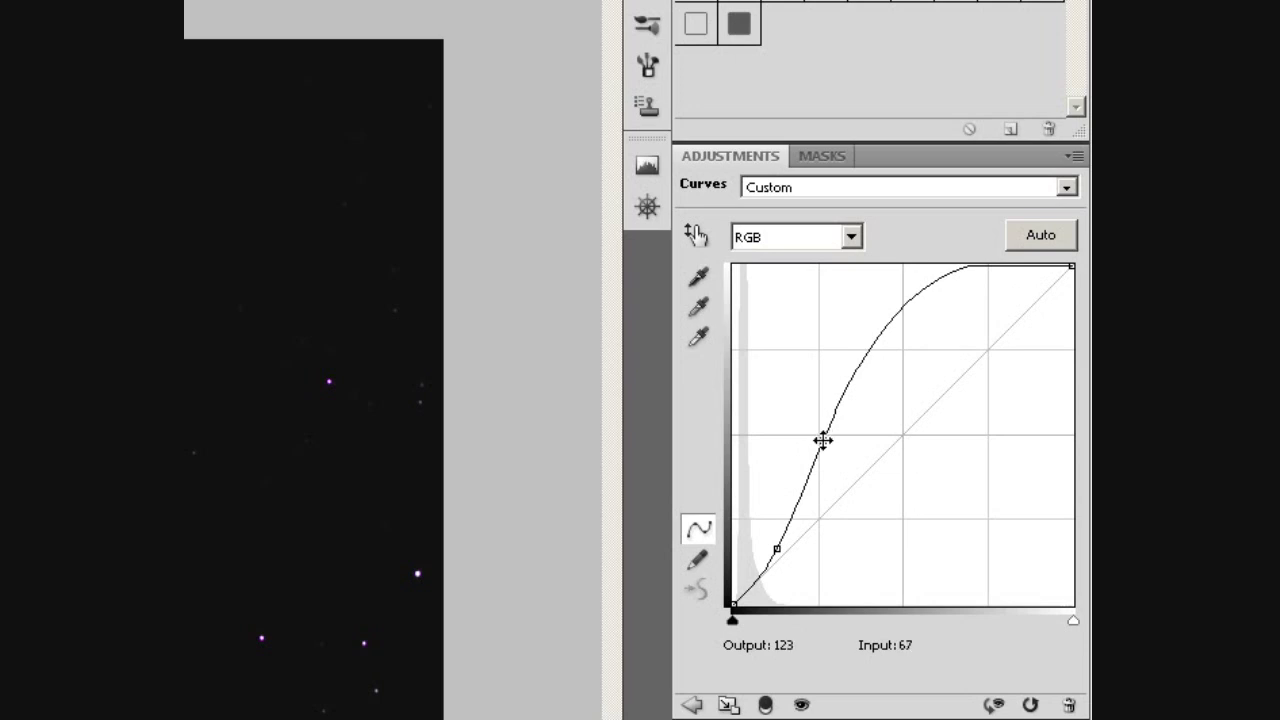
left_click_drag(822, 440, 1043, 566)
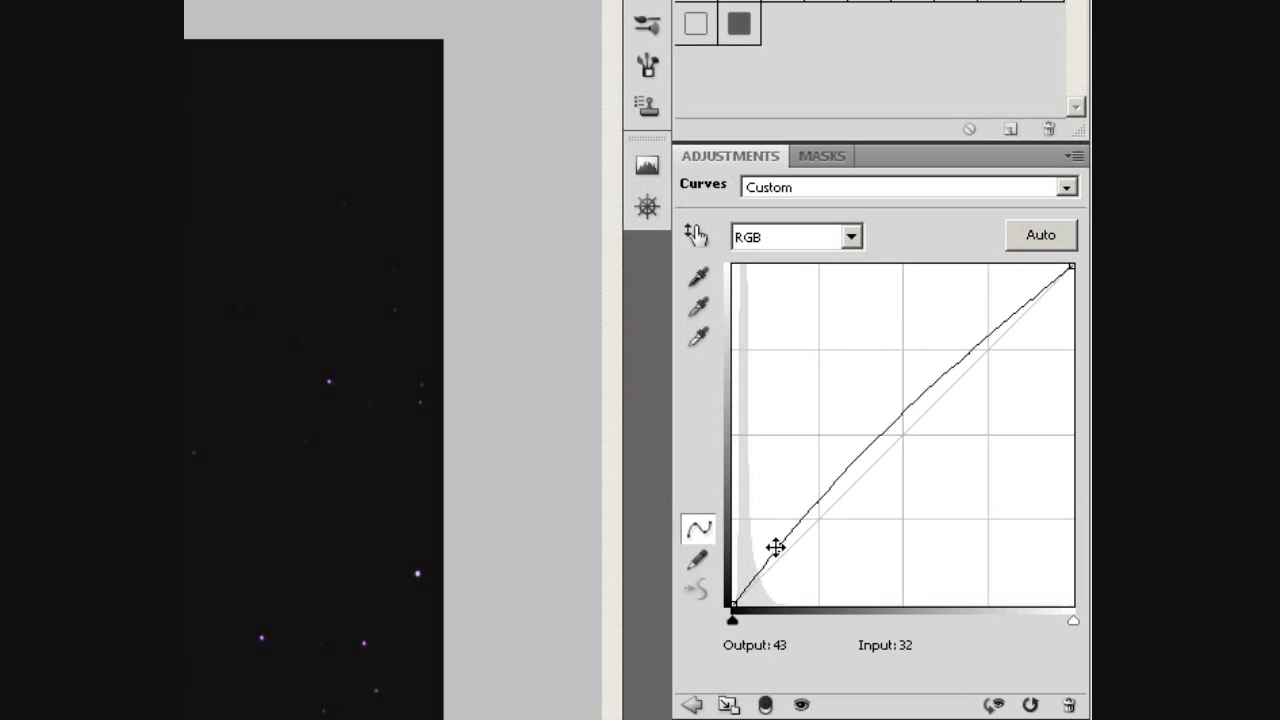
left_click_drag(774, 546, 1087, 663)
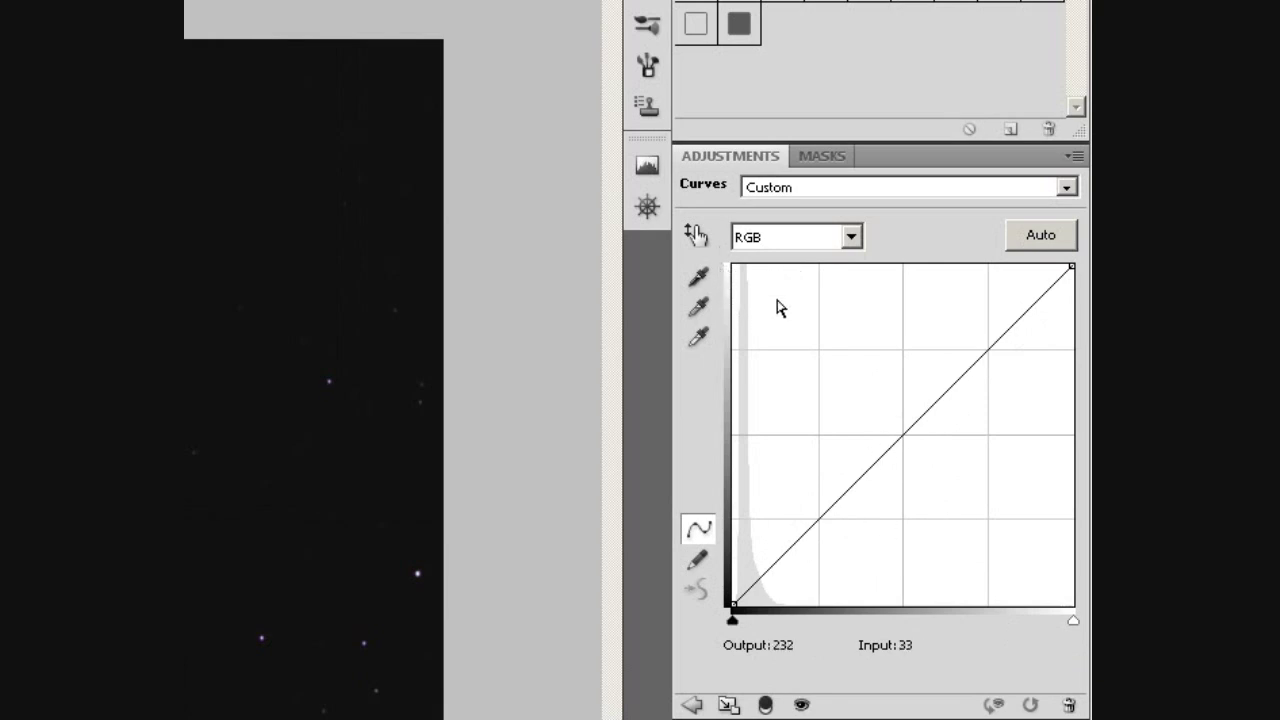
Step: Sample the dark sky with the targeted adjustment tool to anchor the curve at input 8, output 8
left_click(697, 238)
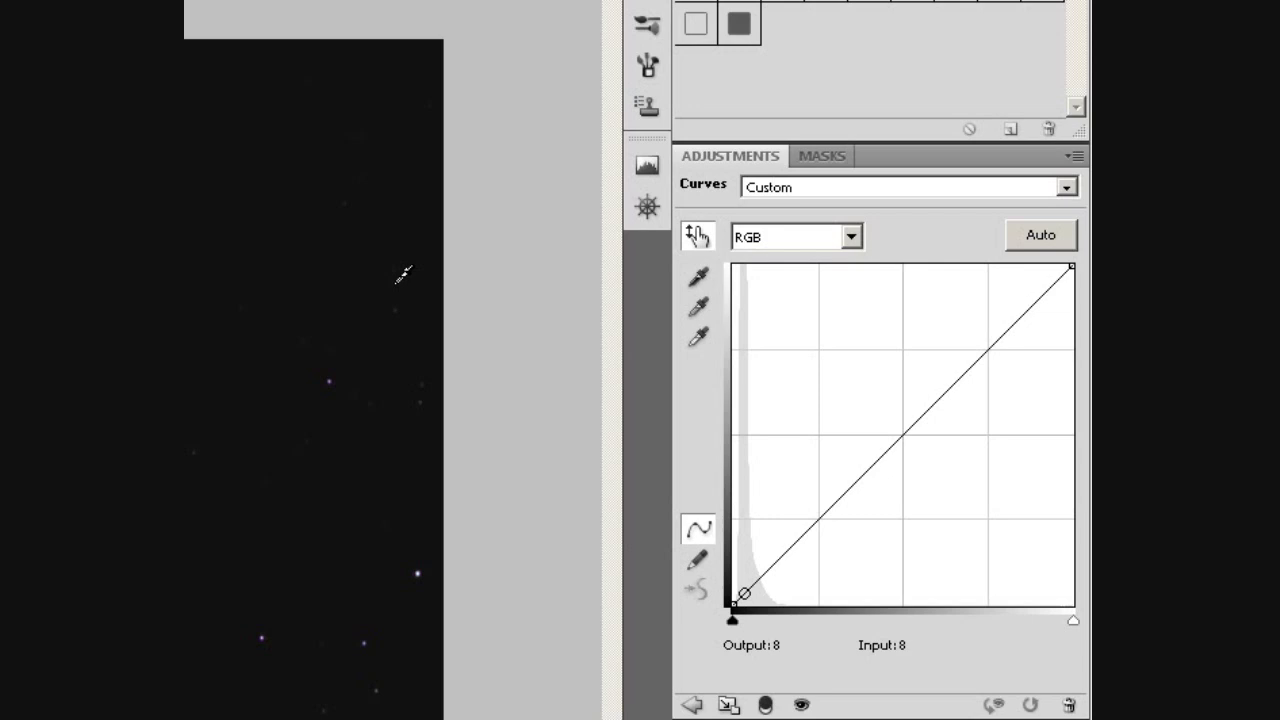
left_click(403, 273)
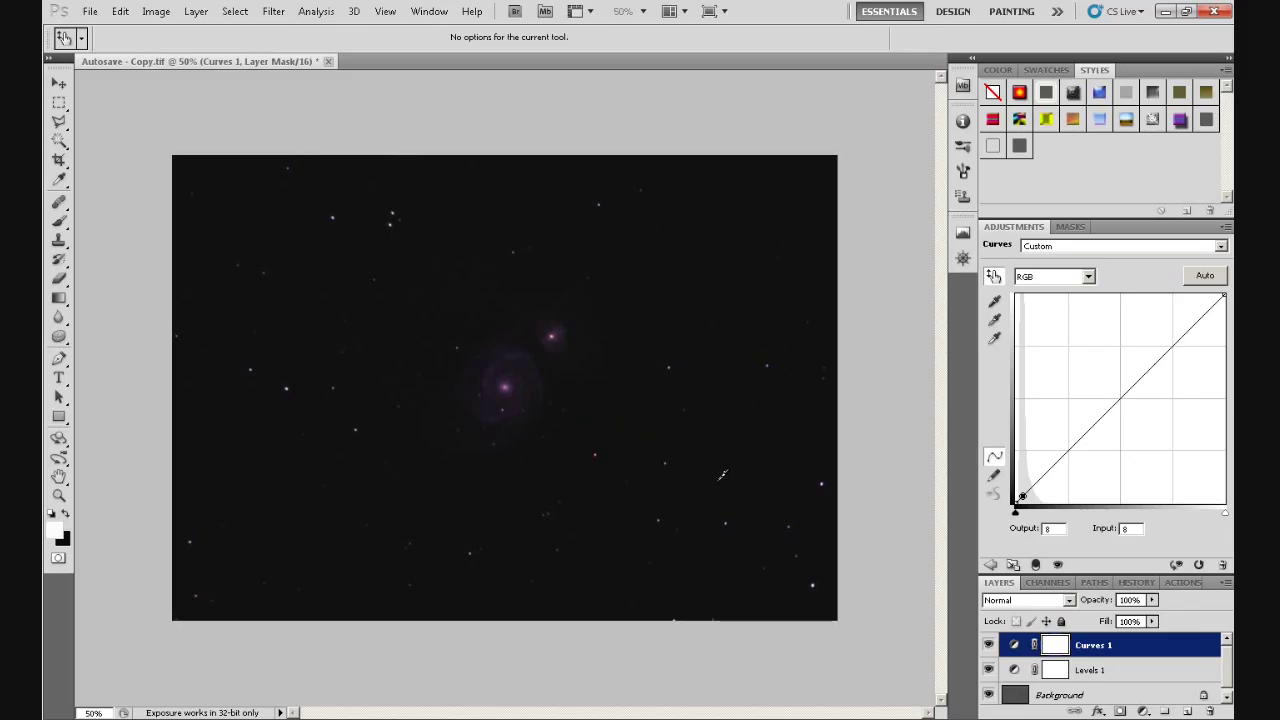
left_click(995, 280)
Step: Add a second curve point just above the sky anchor at input 17, output 17
left_click(1029, 488)
key("Down")
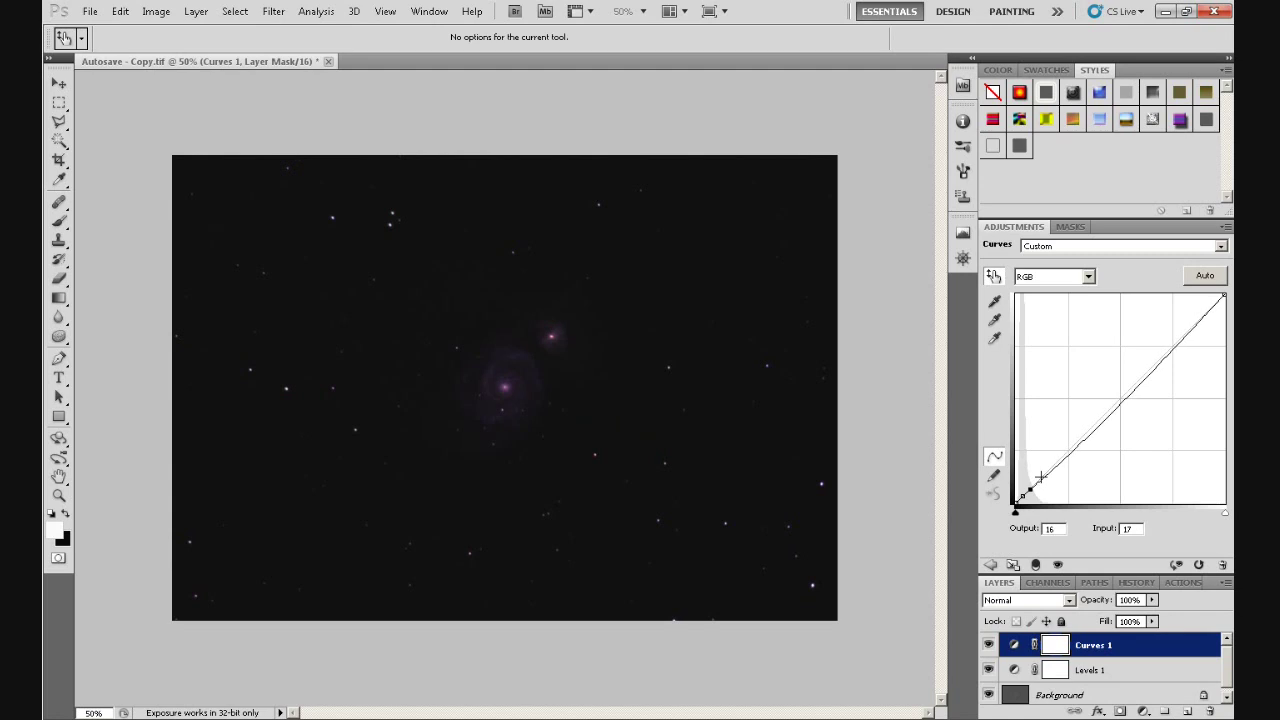
key("Up")
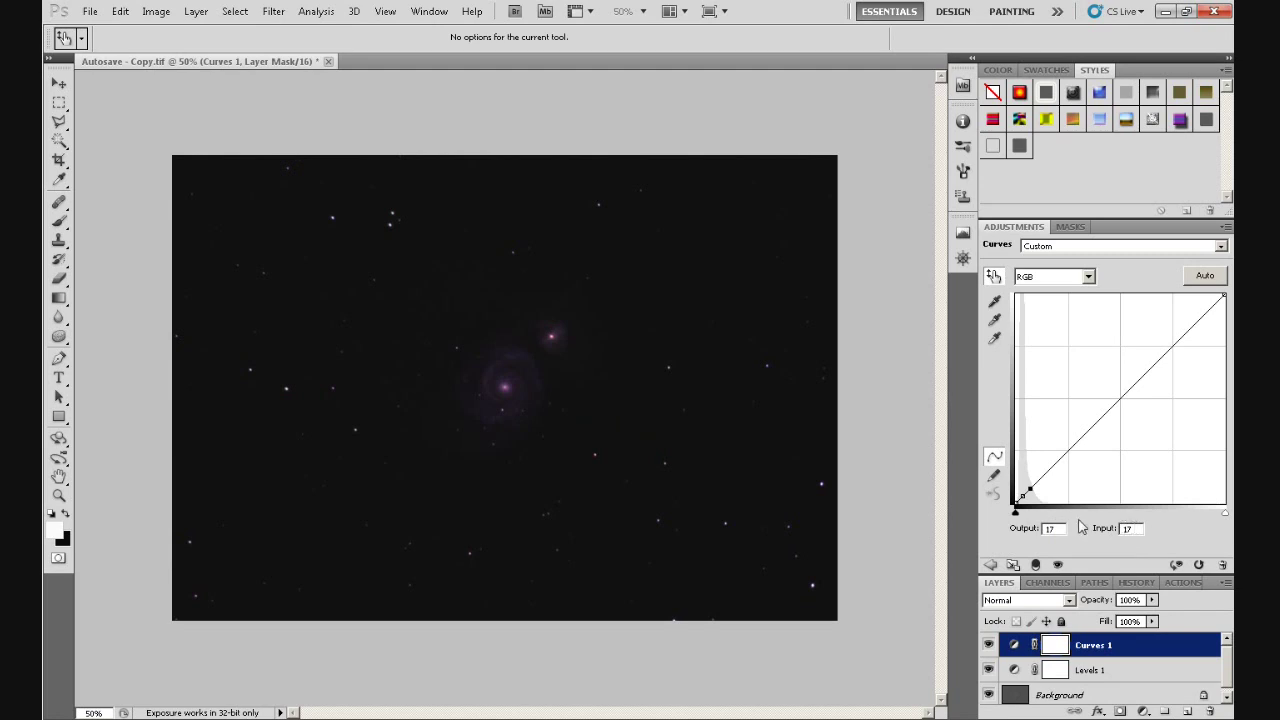
Step: Try to set the second curve point's input value to 1
left_click(1022, 499)
left_click(1030, 488)
double_click(1130, 527)
type("1")
left_click(1052, 533)
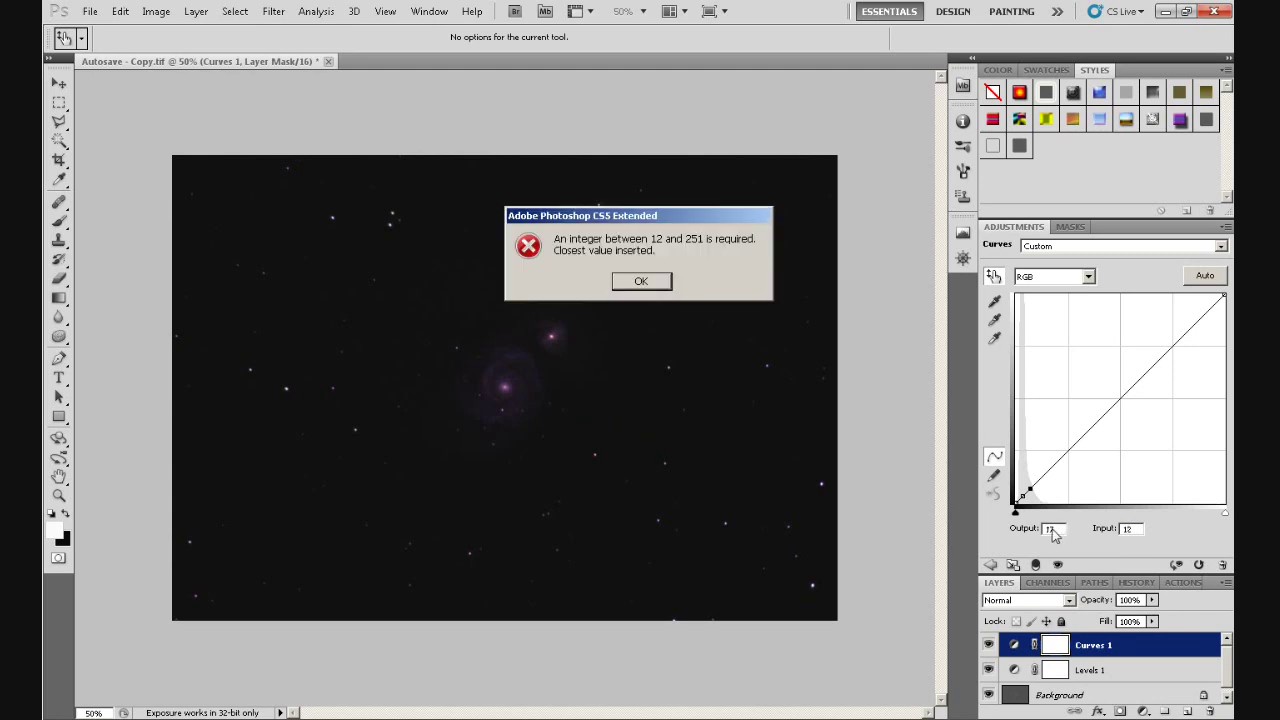
left_click(641, 281)
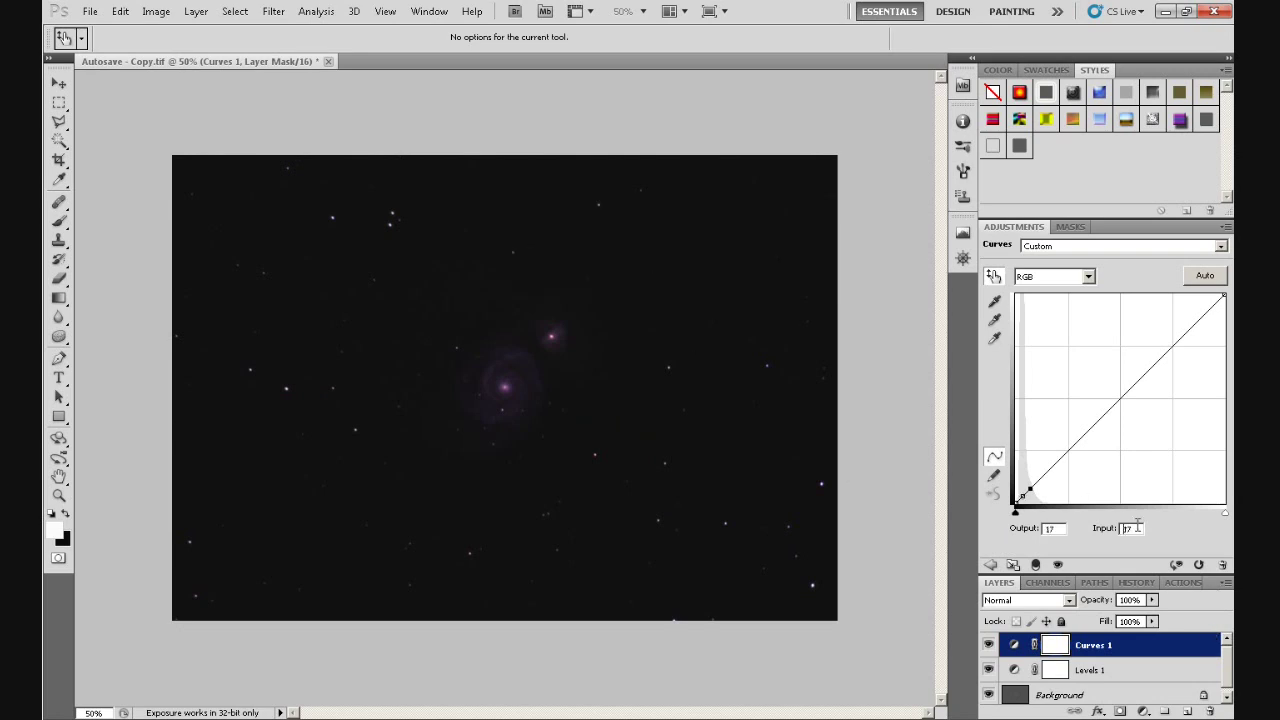
Step: Set the second curve point to input 12 and output 12
left_click_drag(1140, 531, 1112, 531)
type("12")
double_click(1058, 528)
type("12")
Step: Raise the second curve point's output to 15 in single-unit increments
key("Up")
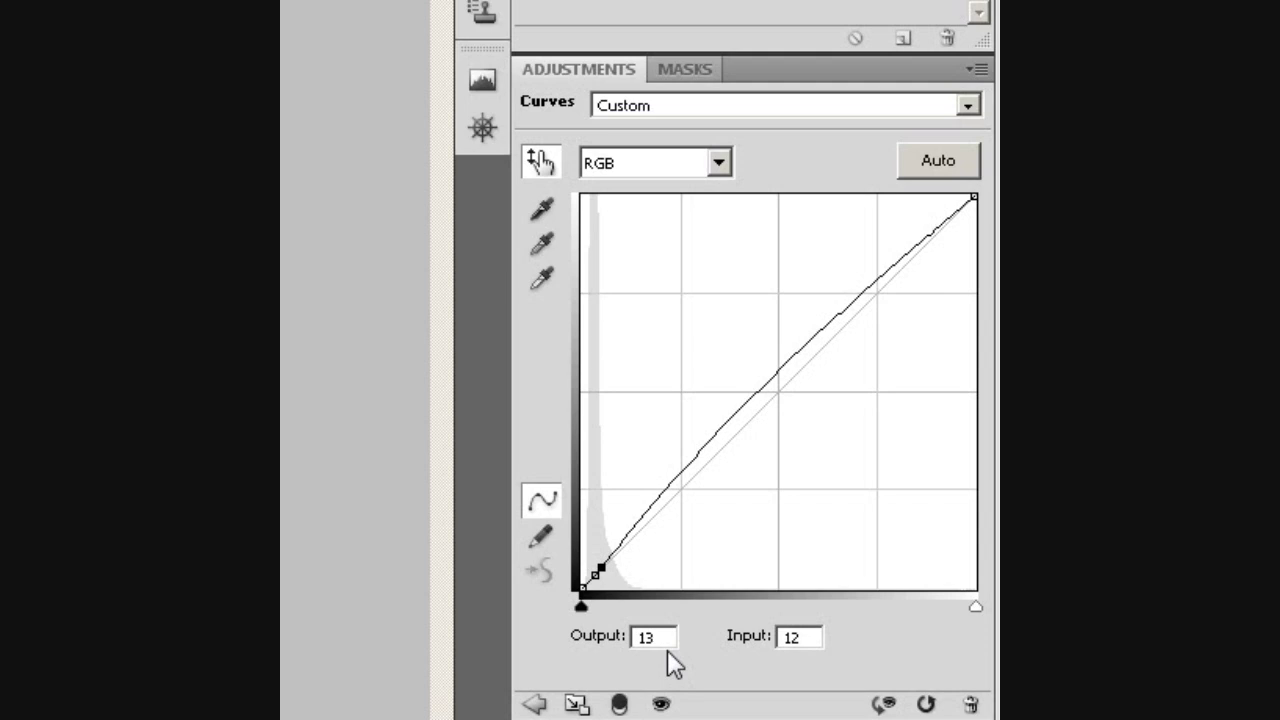
key("Up")
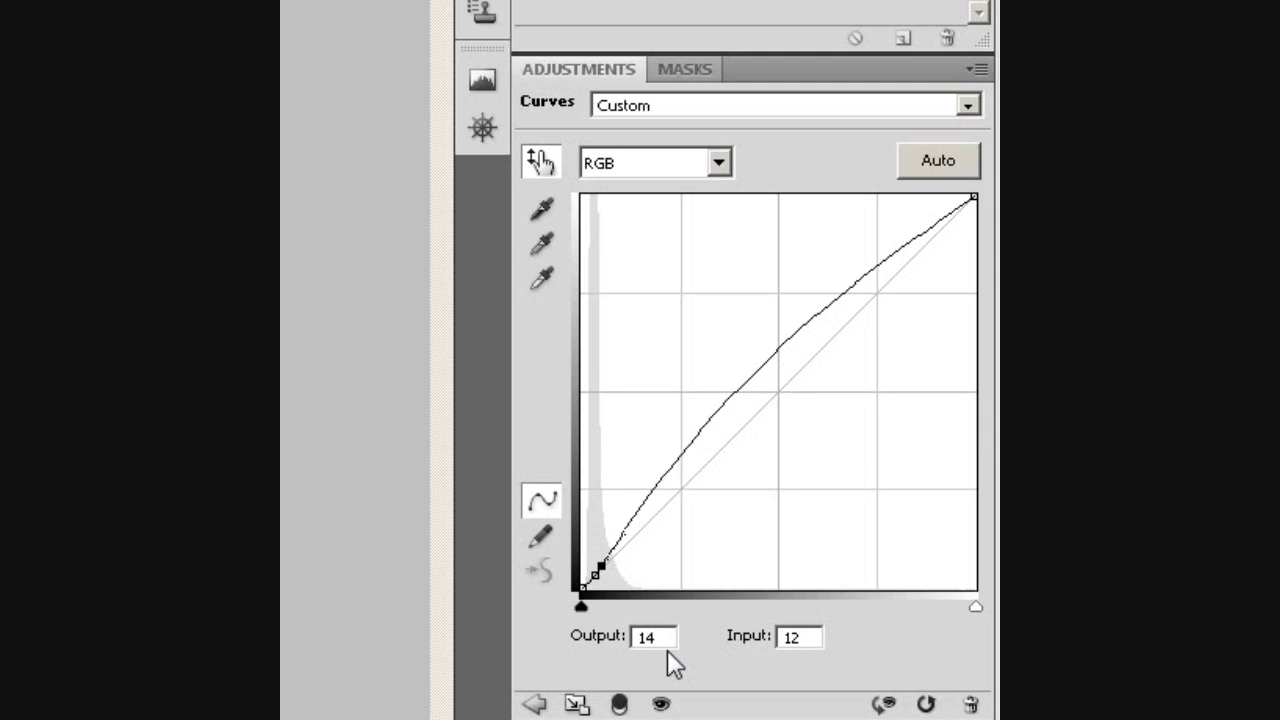
key("Up")
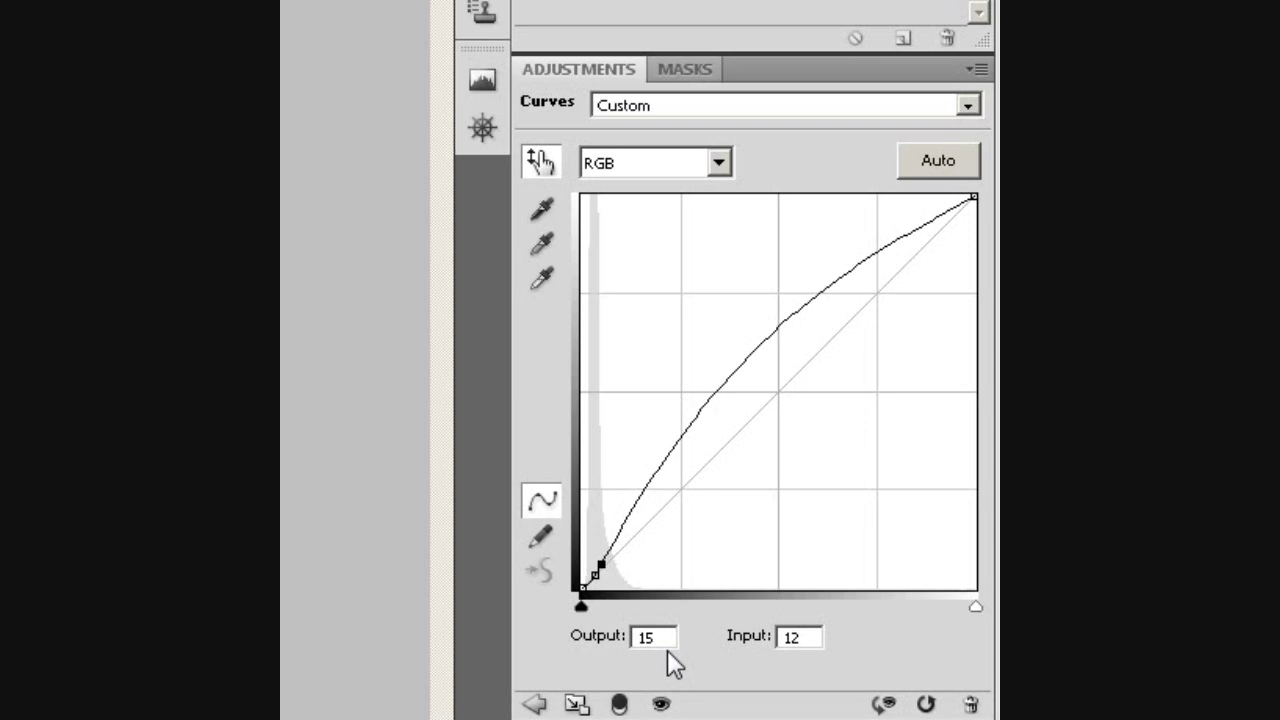
Step: Check the sky anchor point, then reselect the second point and lower its output back to 12
left_click(590, 573)
left_click(591, 578)
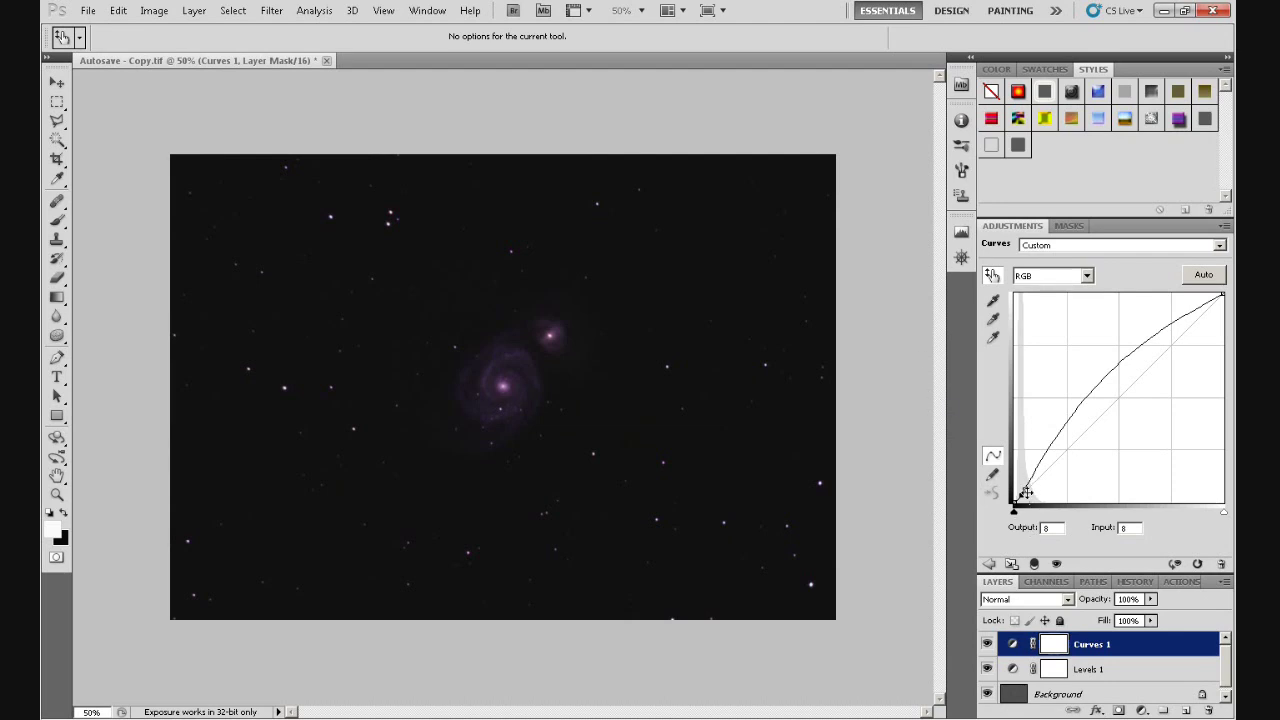
left_click_drag(1025, 492, 1028, 486)
key("Down")
key("Down")
key("Down")
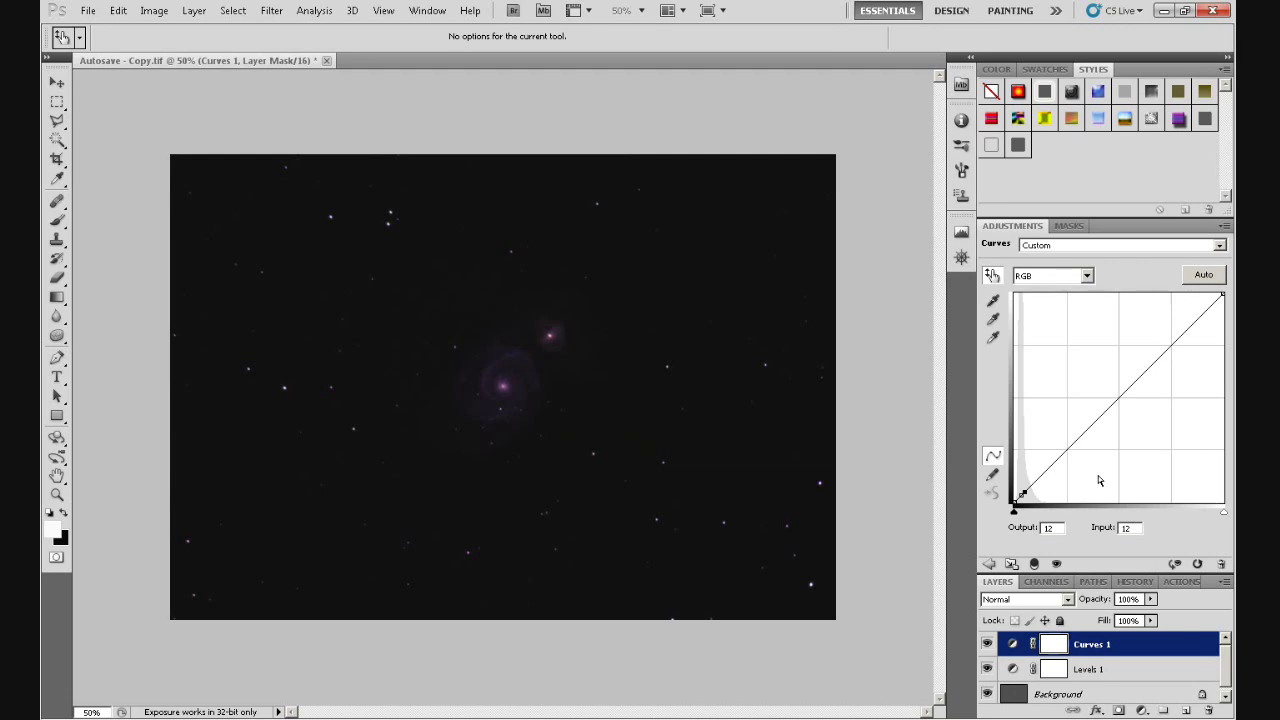
Step: Raise the second curve point's output to 16, and undo a trial move of the sky anchor point
key("Up")
key("Up")
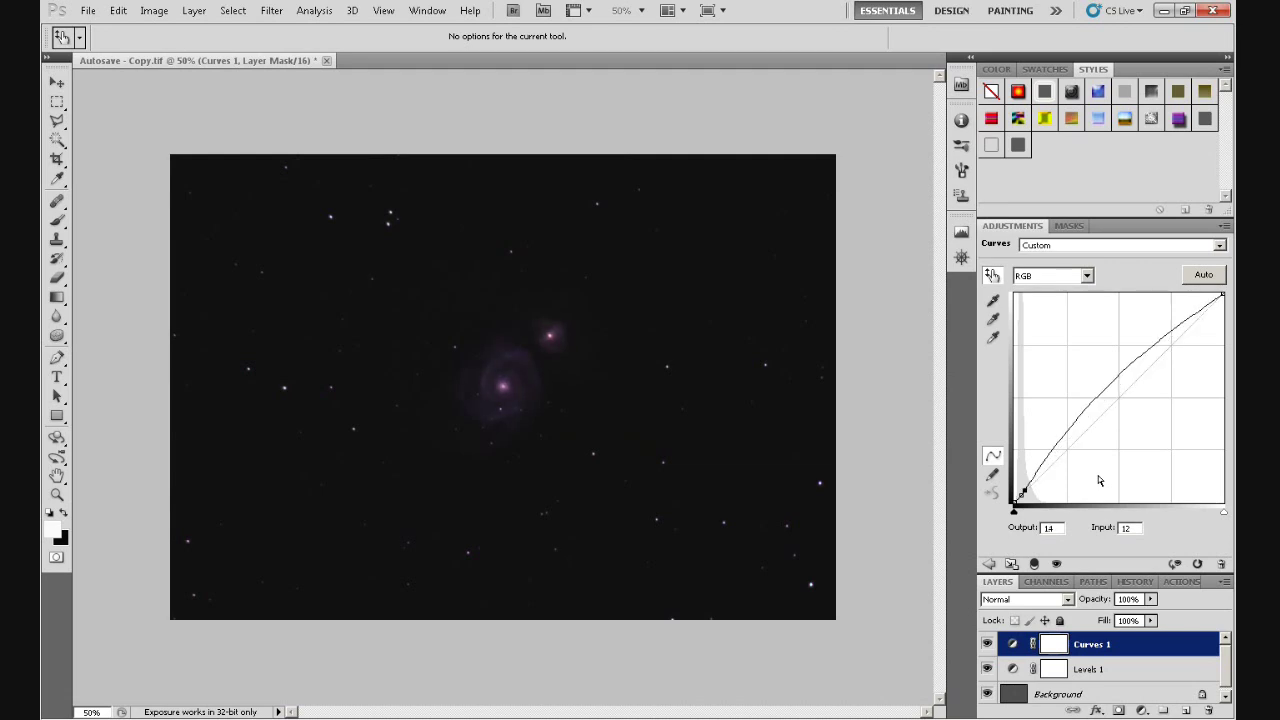
key("Up")
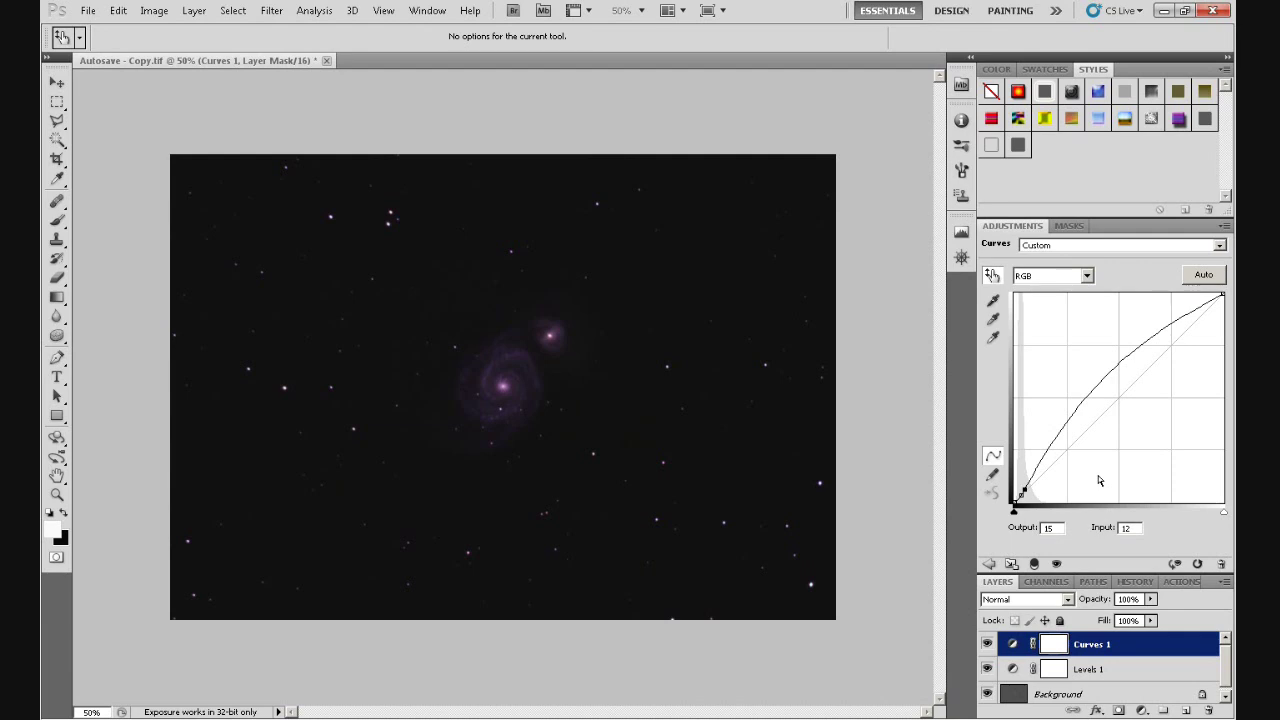
key("Up")
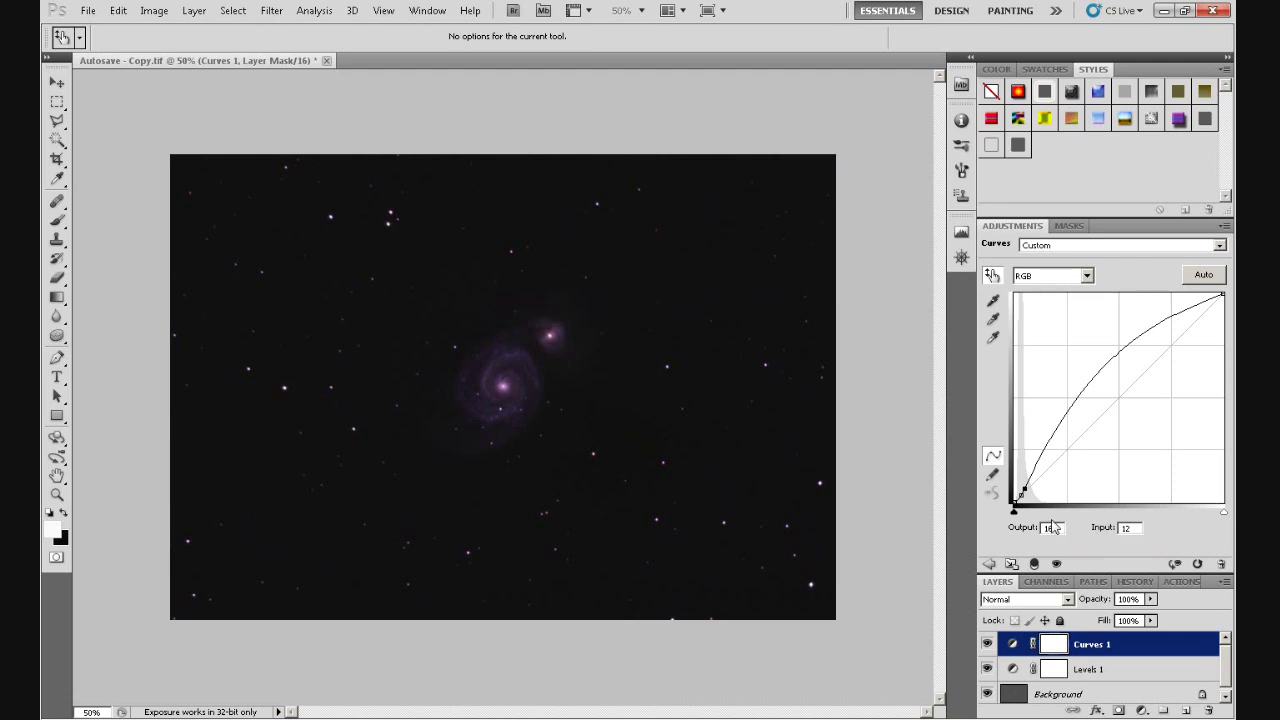
left_click_drag(1021, 497, 1018, 503)
key("ctrl+z")
Step: Add a midtone point to the curve and pull it down to about input 127, output 160
left_click_drag(1118, 352, 1118, 369)
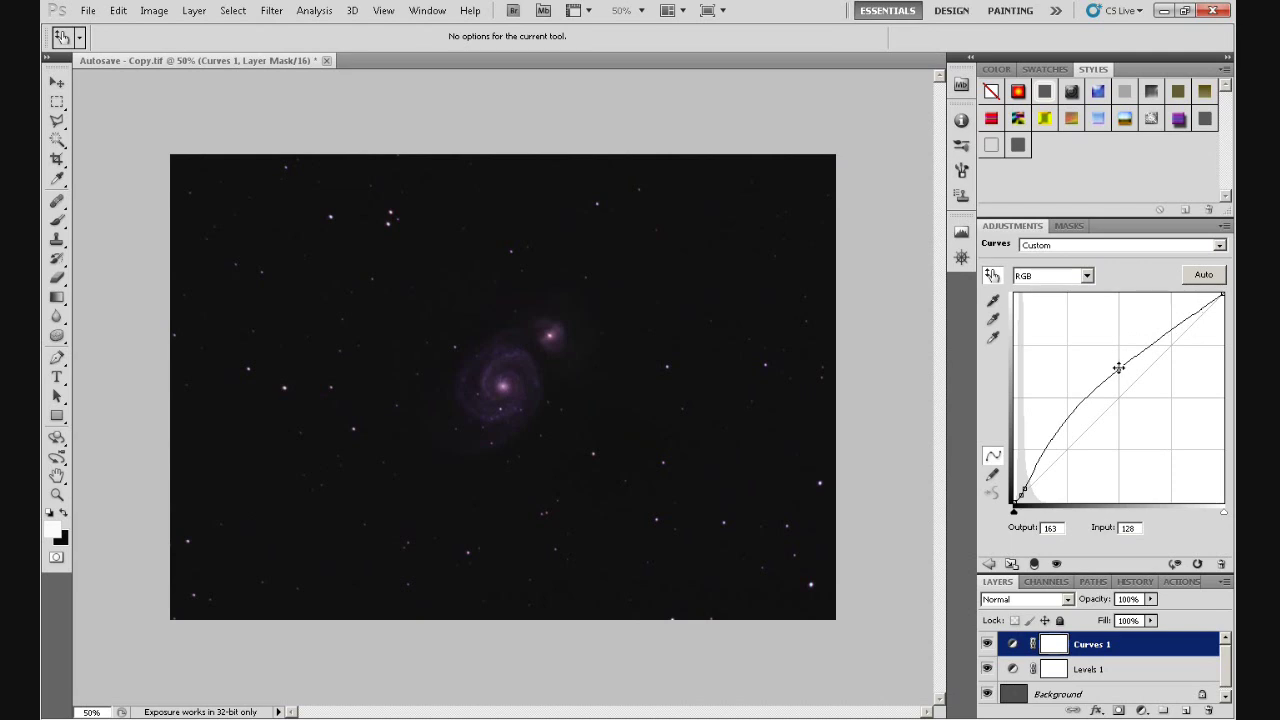
mouse_move(1119, 369)
left_mouse_down()
mouse_move(1118, 349)
mouse_move(1117, 388)
mouse_move(1118, 371)
left_mouse_up()
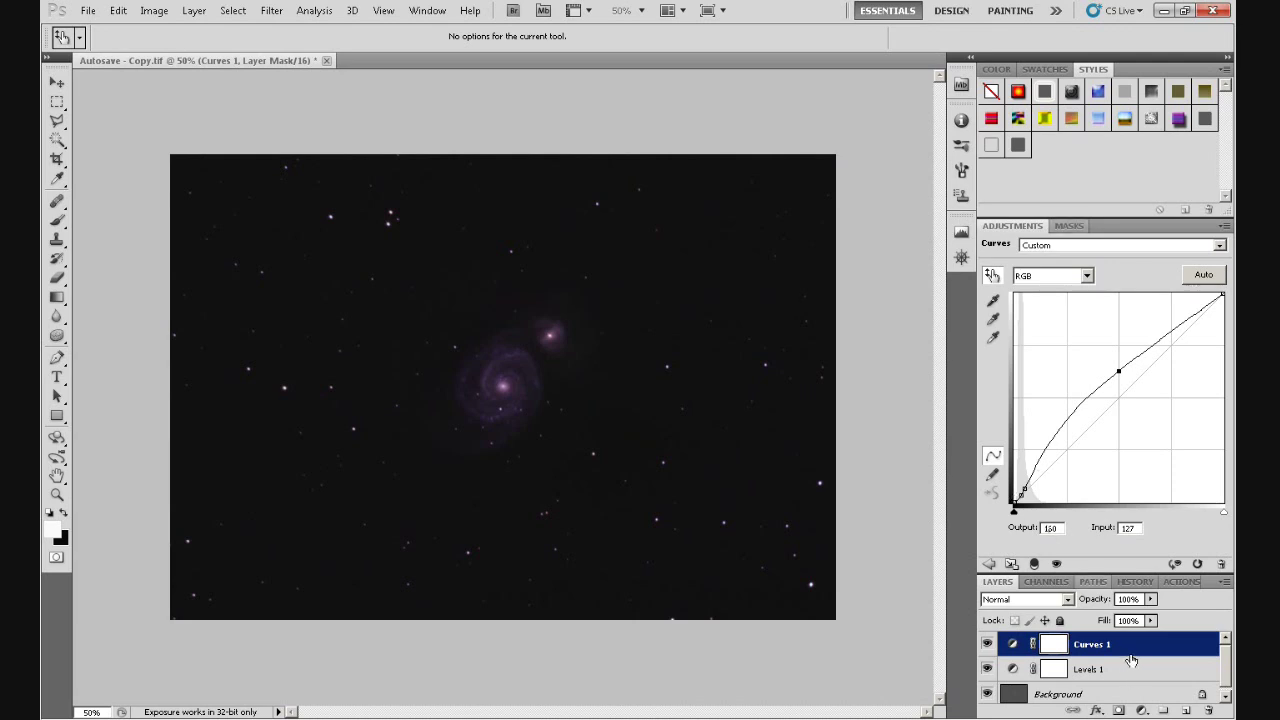
Step: Add another Curves adjustment layer above Curves 1 and recalculate its histogram for accuracy
left_click(1144, 711)
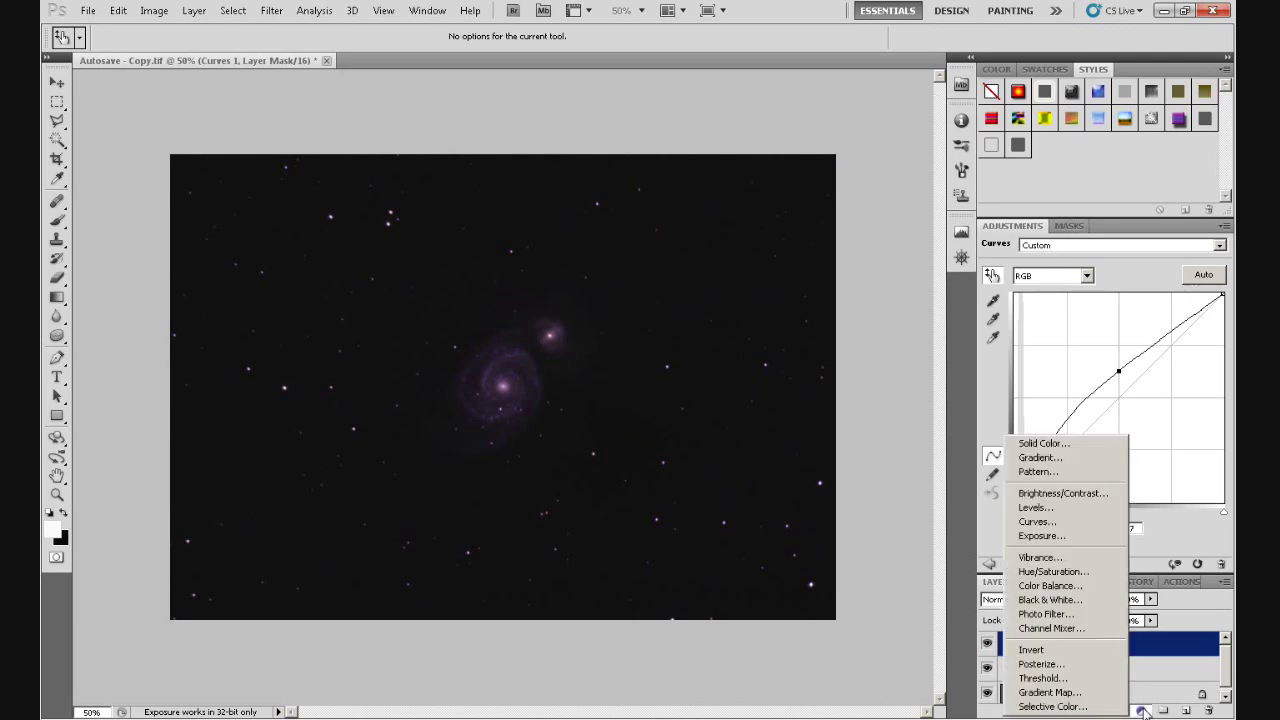
left_click(1058, 520)
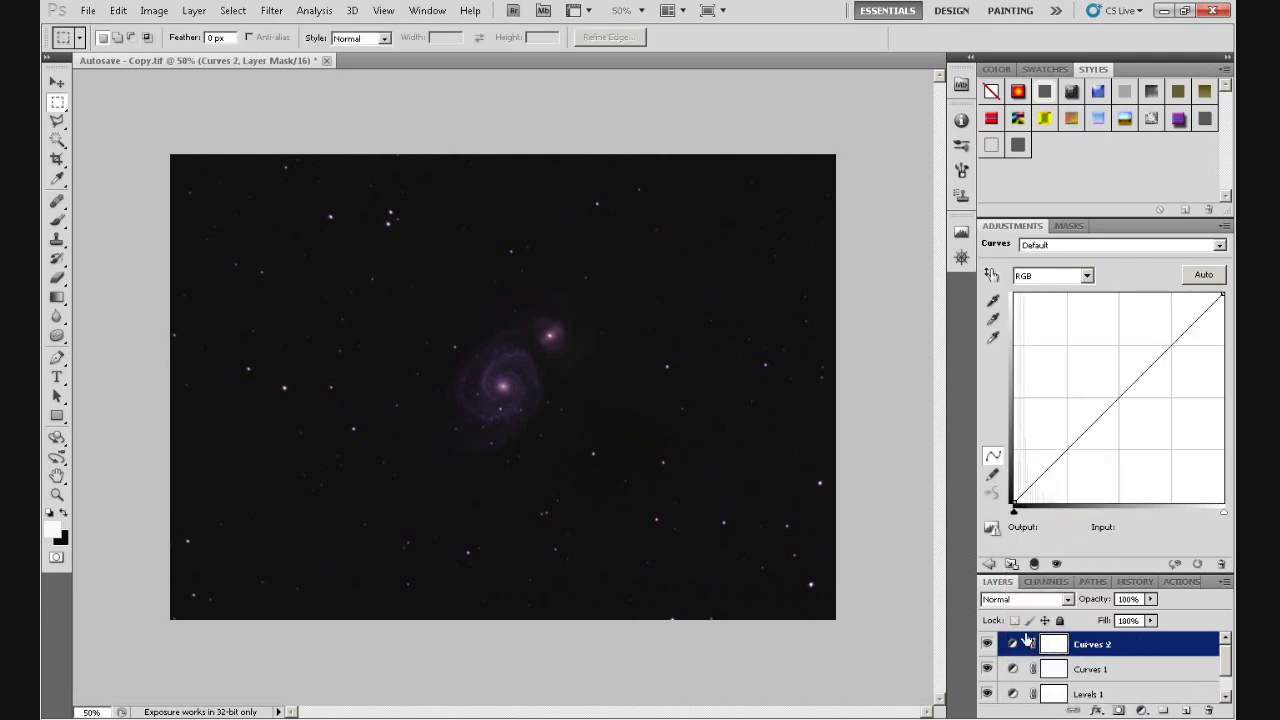
left_click(991, 529)
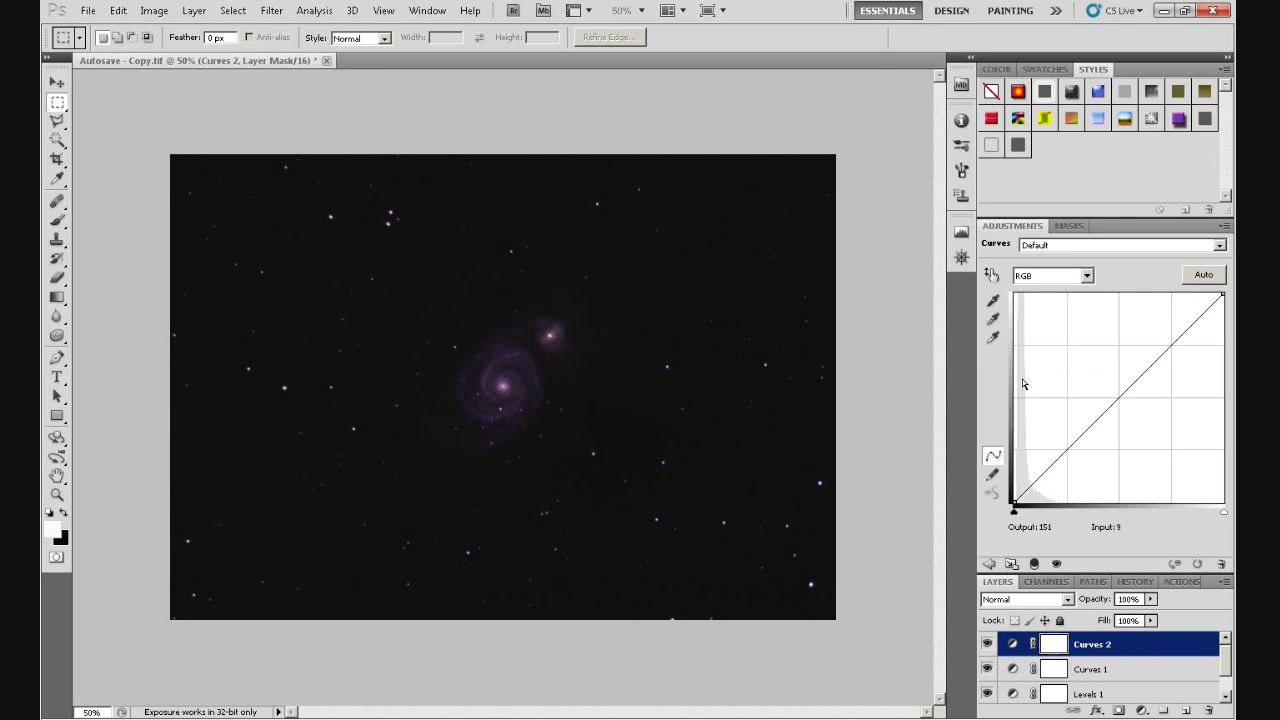
Step: Anchor the new curve at the sky background level, nudging the point to input 8, output 8
left_click(992, 274)
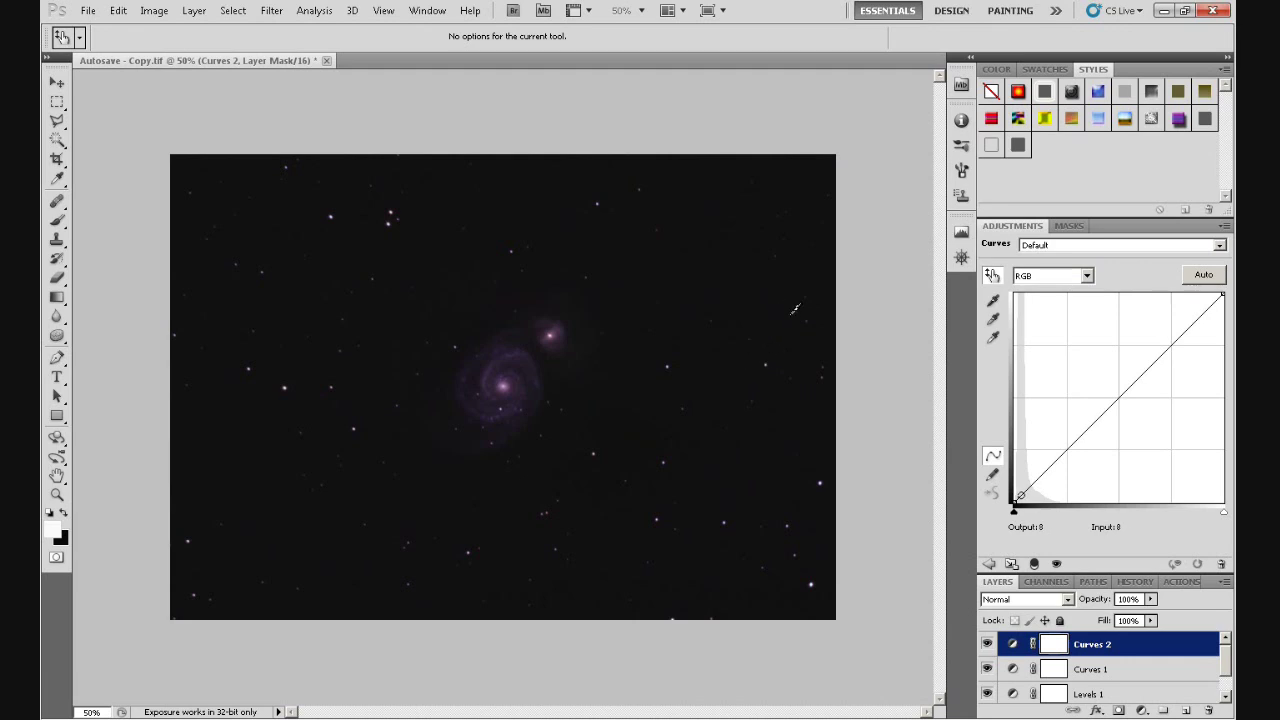
left_click(1021, 494)
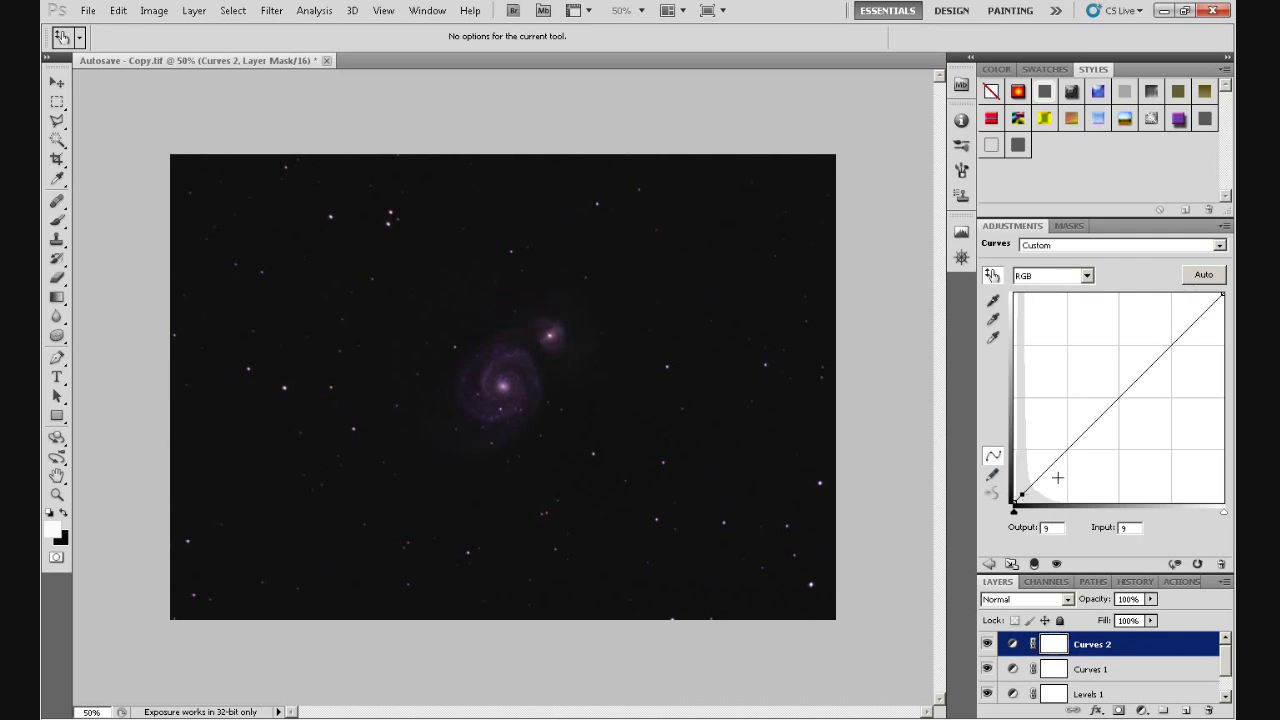
key("Left")
key("Down")
key("Left")
key("Down")
key("Right")
key("Up")
Step: Add a second point above the sky anchor on the Curves 2 curve and nudge it to input 12, output 12
left_click(1027, 487)
key("Left")
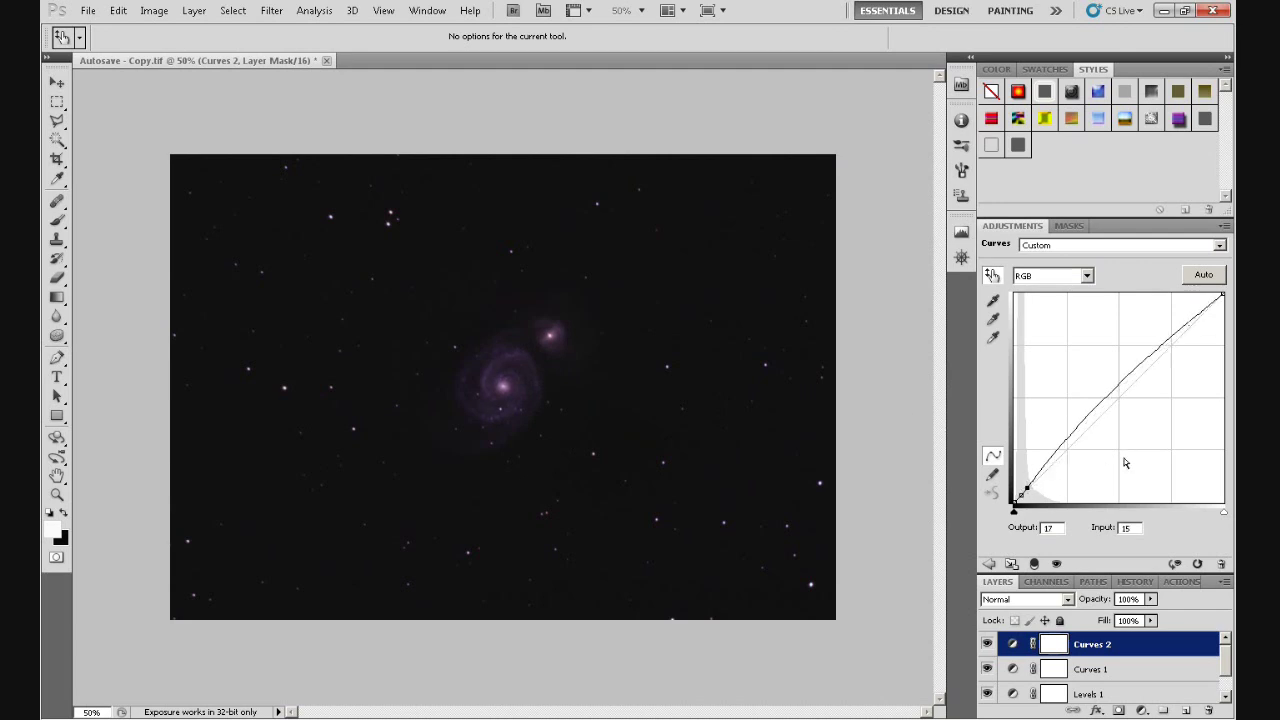
key("Left")
key("Down")
key("Down")
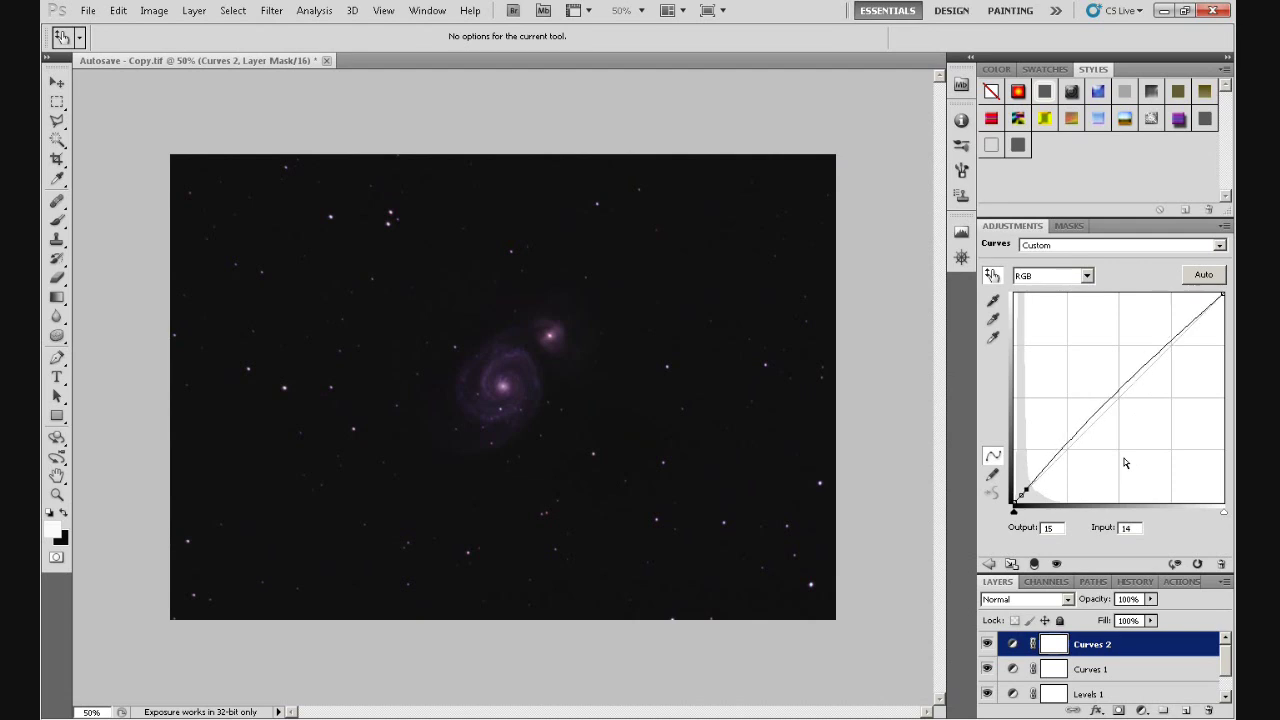
key("Right")
key("Right")
key("Right")
key("Right")
key("Right")
key("Down")
key("Down")
key("Left")
key("Left")
key("Left")
key("Left")
key("Left")
key("Left")
key("Left")
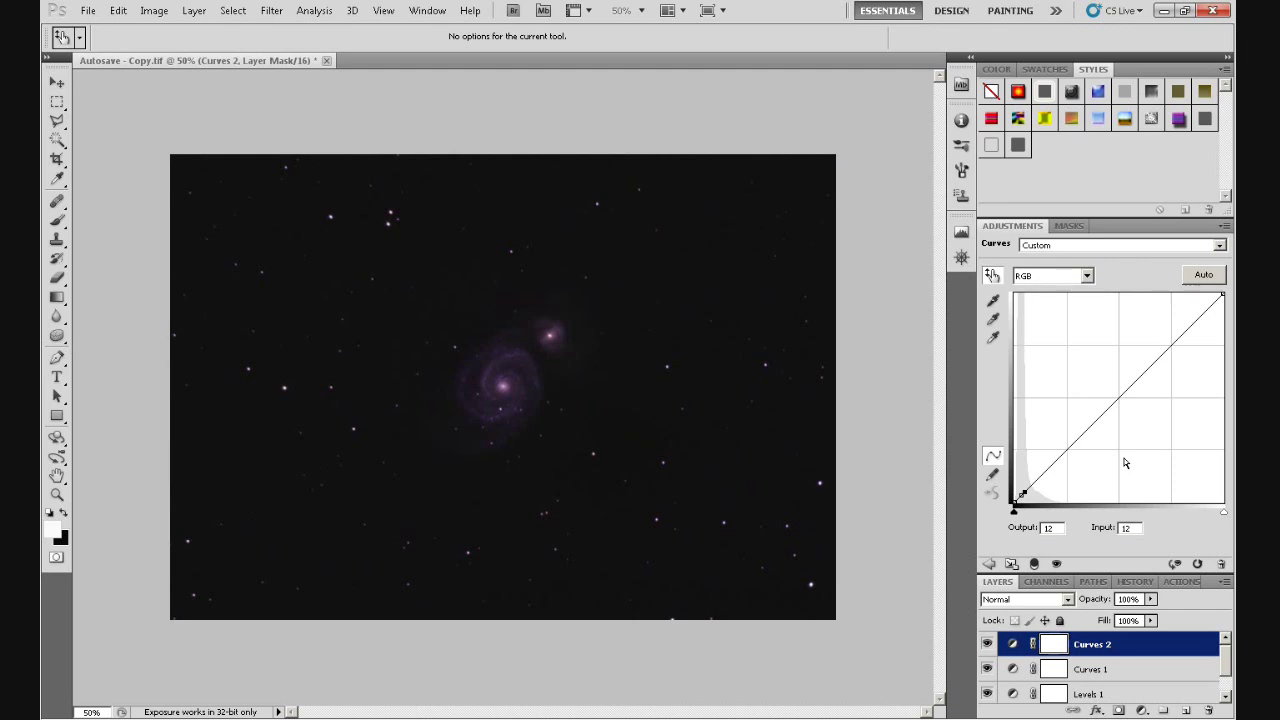
Step: Raise the output of the second point on the Curves 2 curve to 14
key("Up")
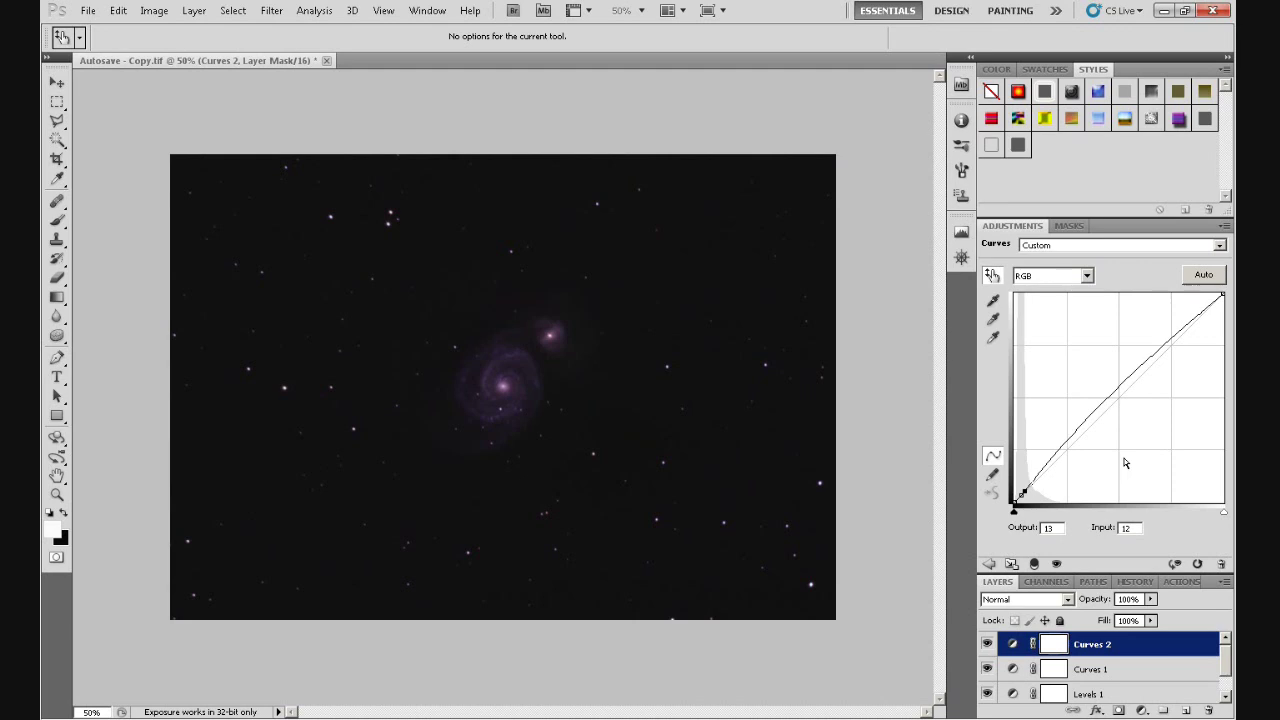
key("Up")
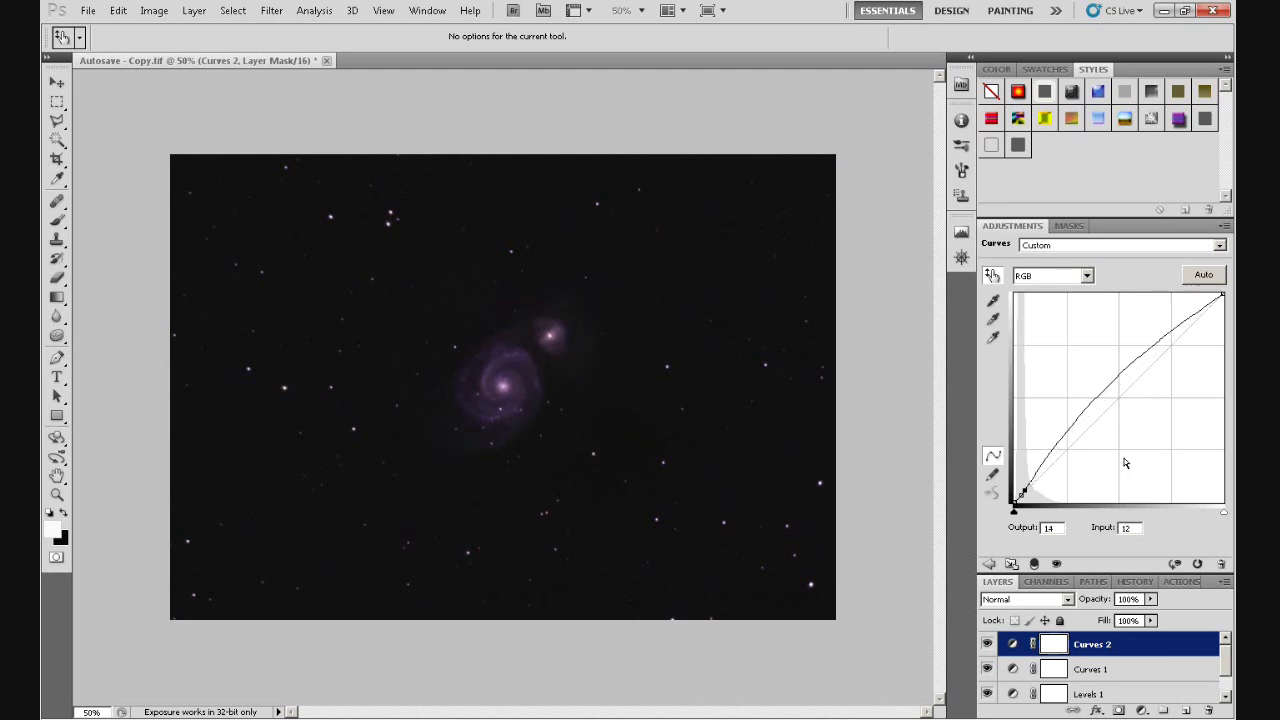
Step: Raise the second Curves 2 point to output 15, and restrain the brighter tones with a point at input 128, output 157
key("Up")
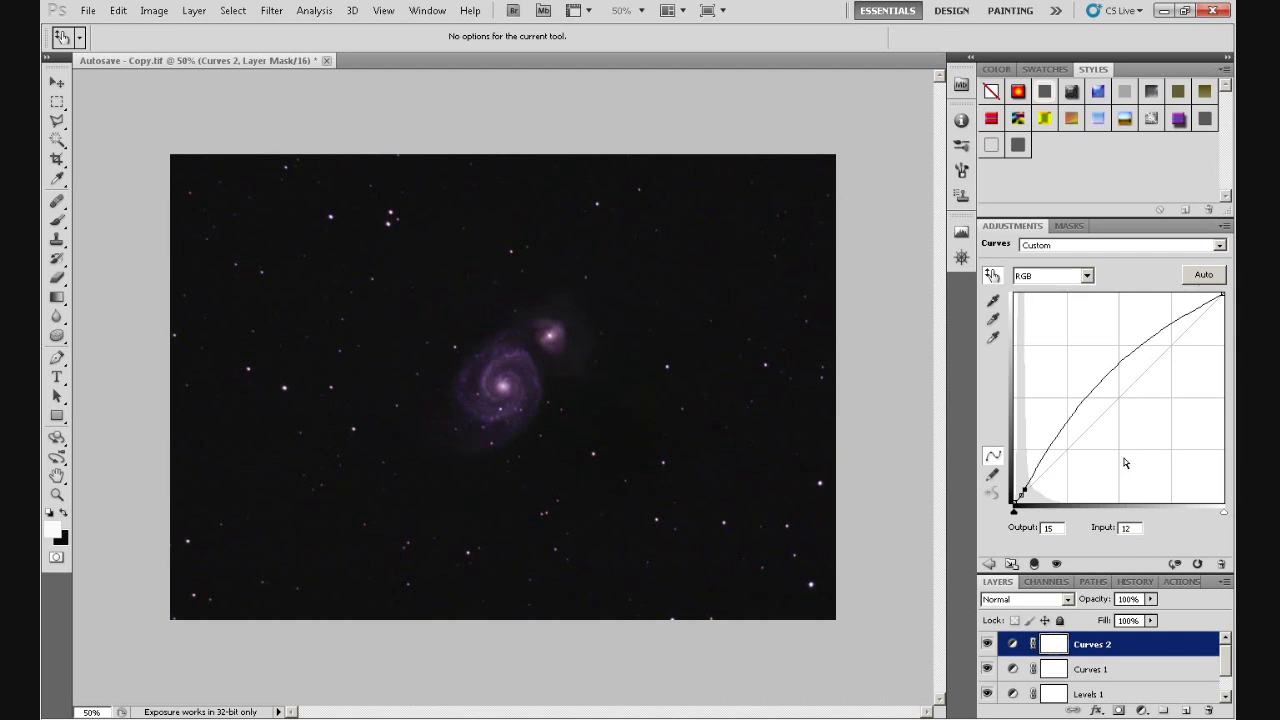
left_click(1118, 362)
key("Down")
key("Down")
key("Down")
key("Down")
key("Down")
key("Down")
key("Down")
key("Down")
key("Down")
key("Down")
key("Down")
key("Down")
key("Down")
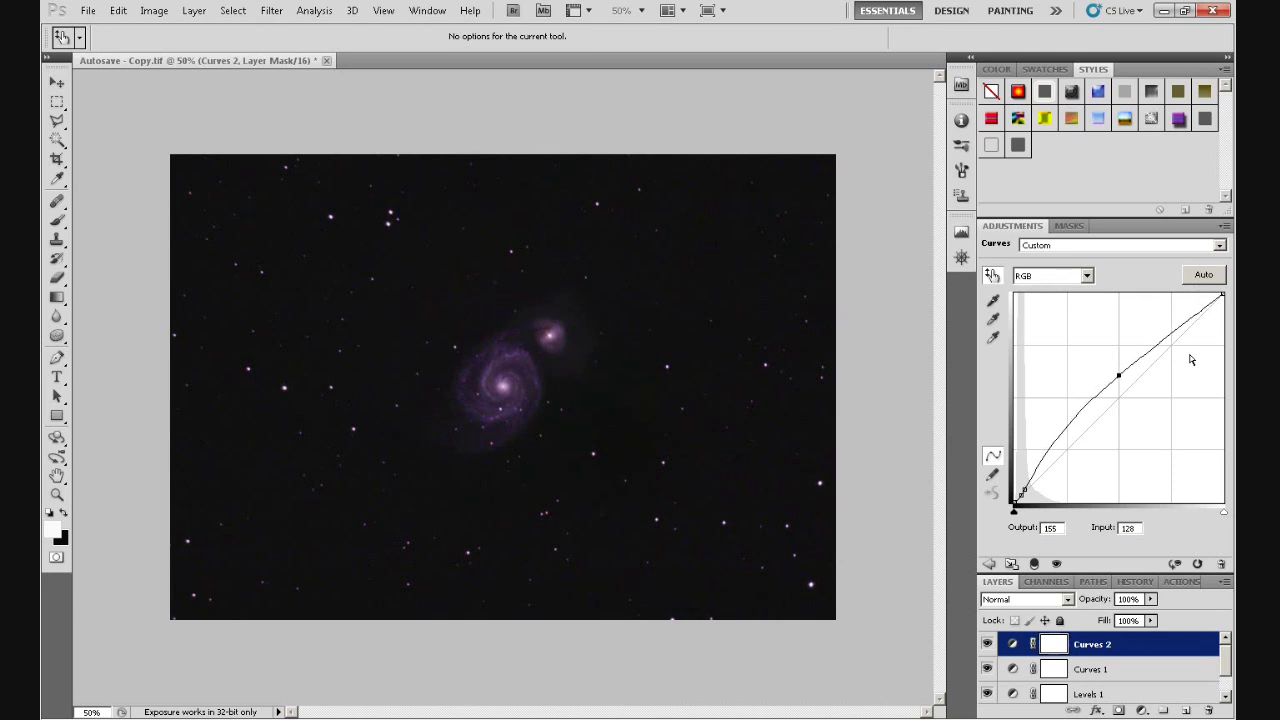
key("Up")
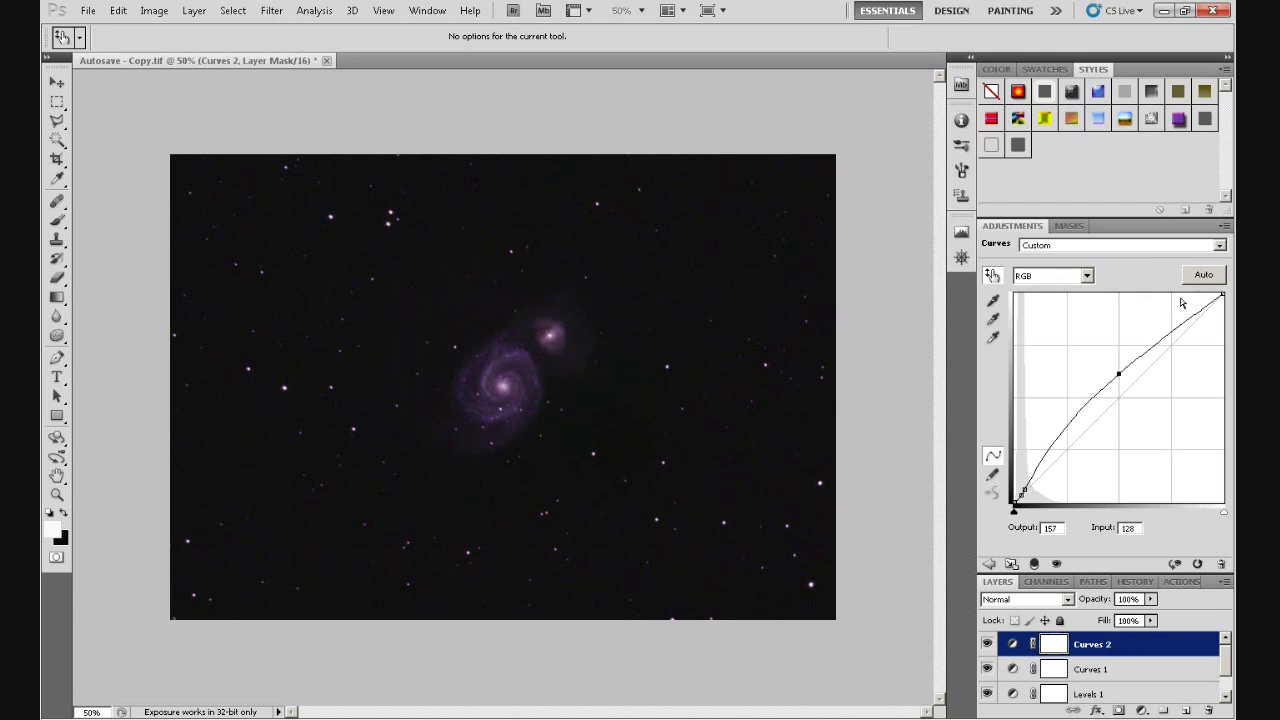
Step: Compare the galaxy before and after the stretch by hiding and restoring the Curves 2 and Curves 1 layers
left_click(987, 645)
left_click(987, 669)
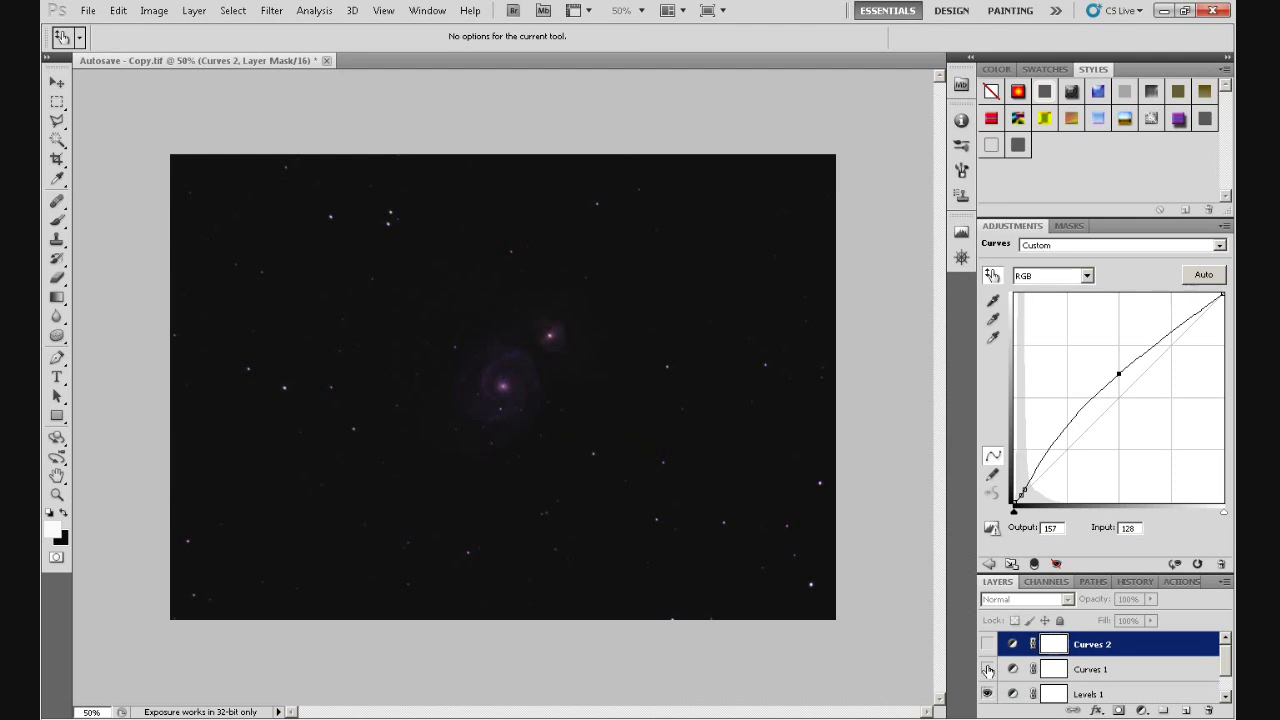
left_click(987, 669)
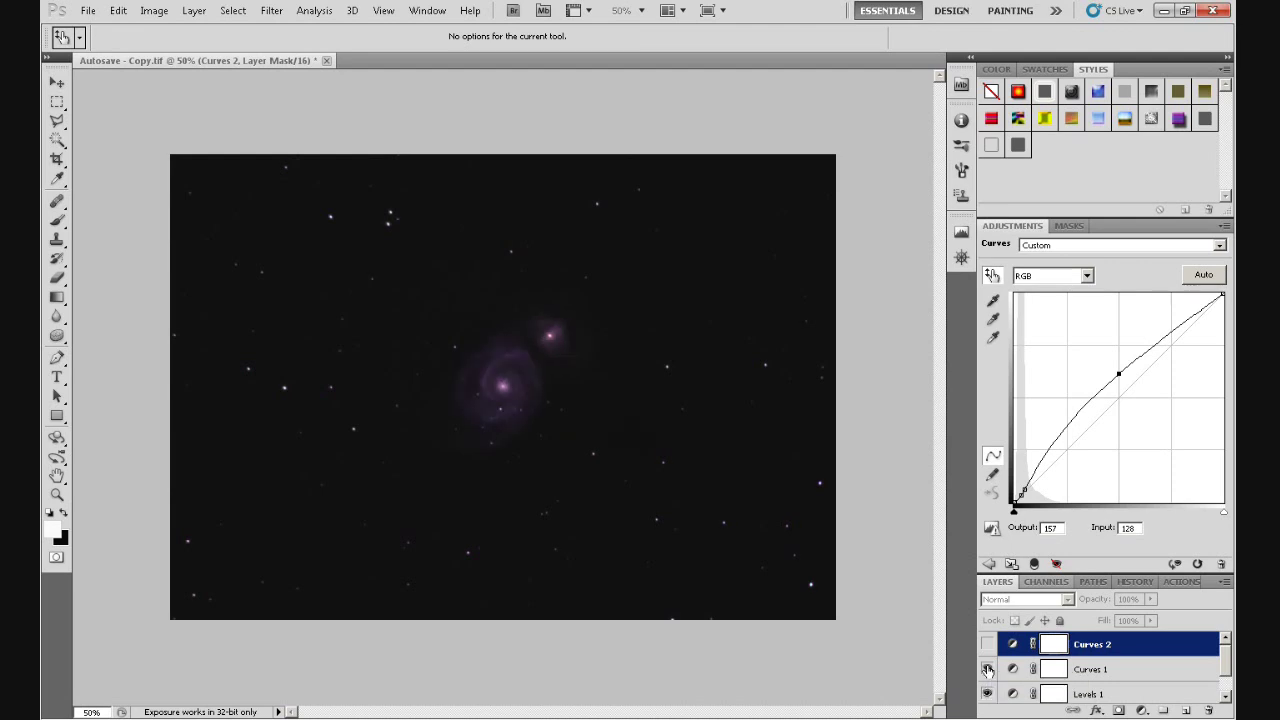
left_click(987, 645)
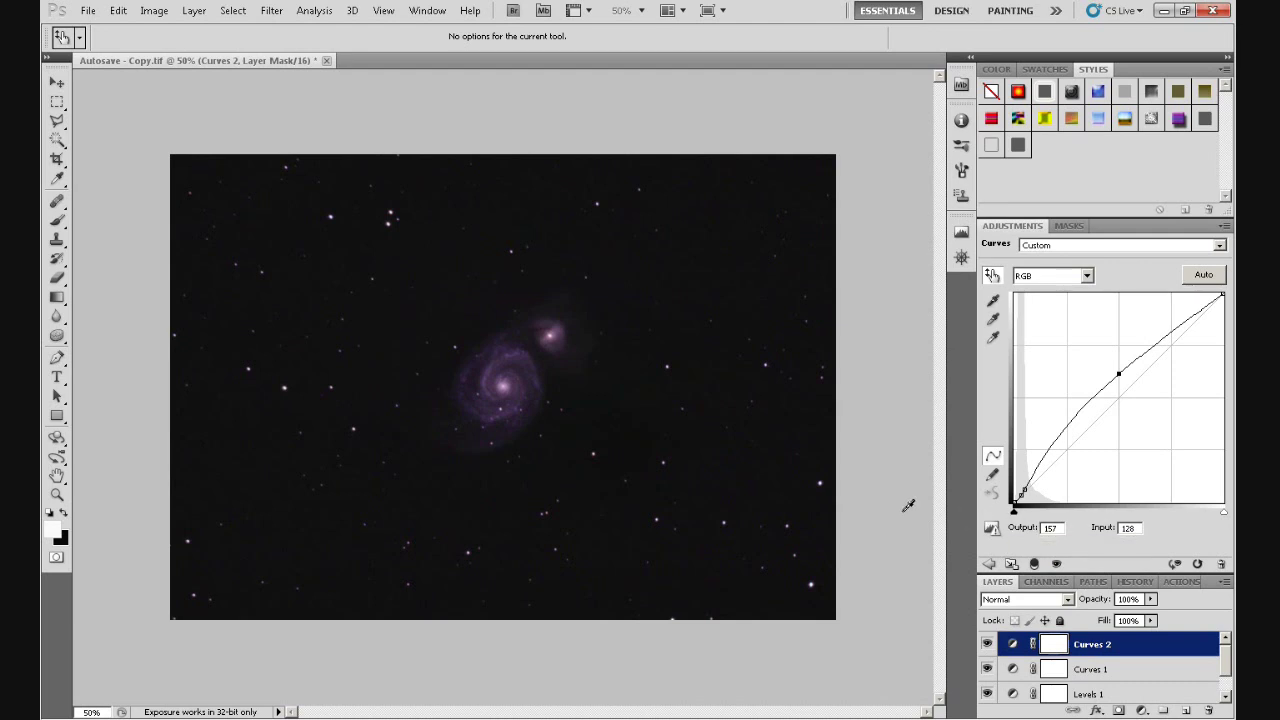
Step: Examine the sky background beside the galaxy up close for noise, then check the whole image
key("m")
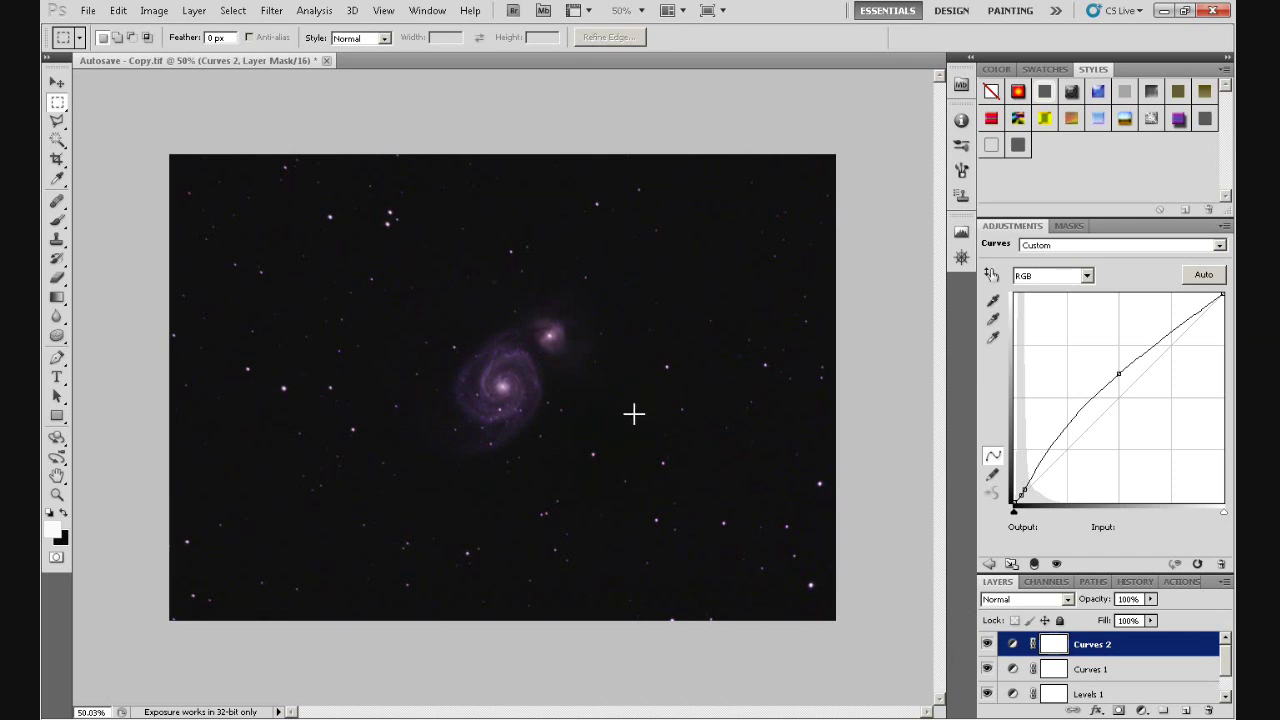
scroll(657, 403, "up", 3)
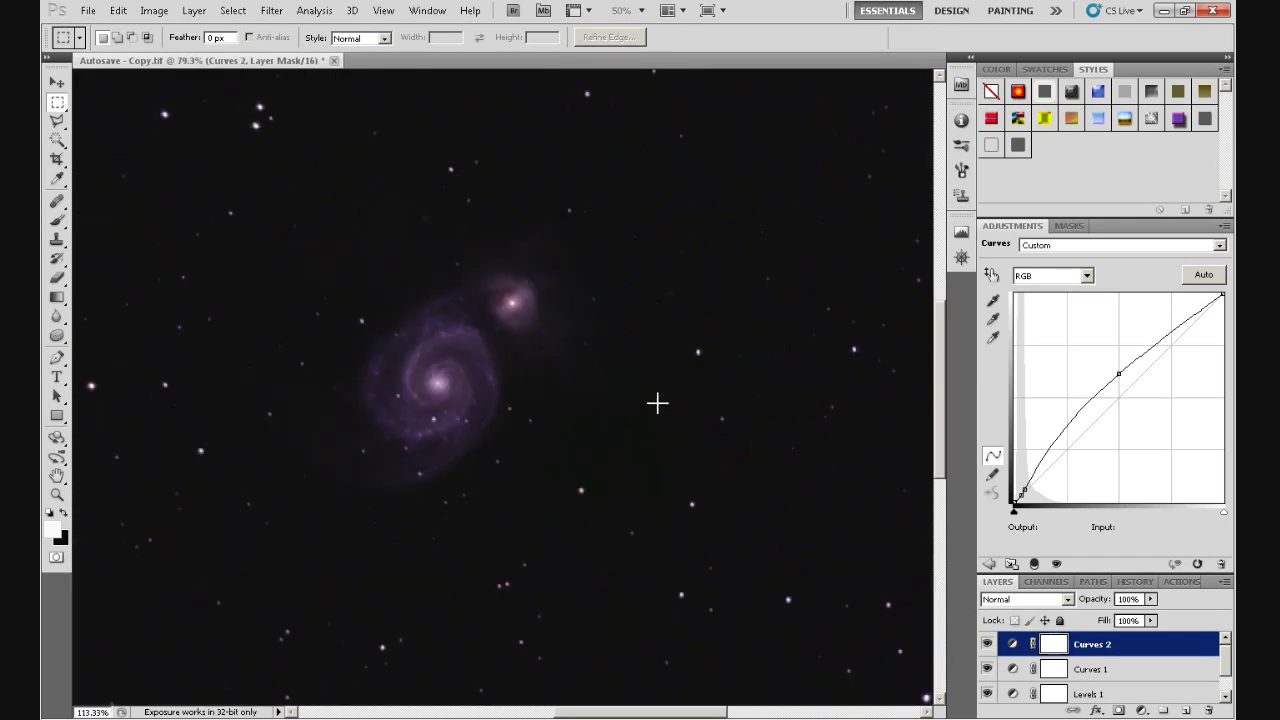
scroll(657, 403, "up", 3)
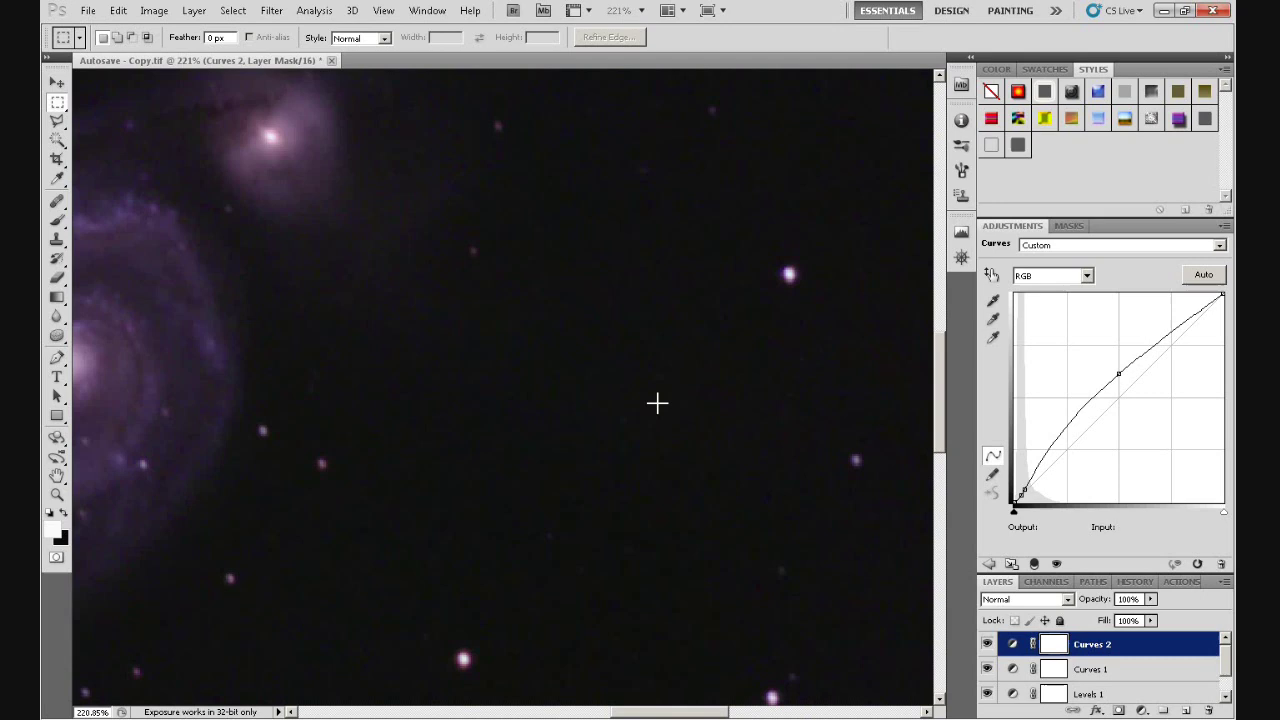
scroll(657, 403, "up", 2)
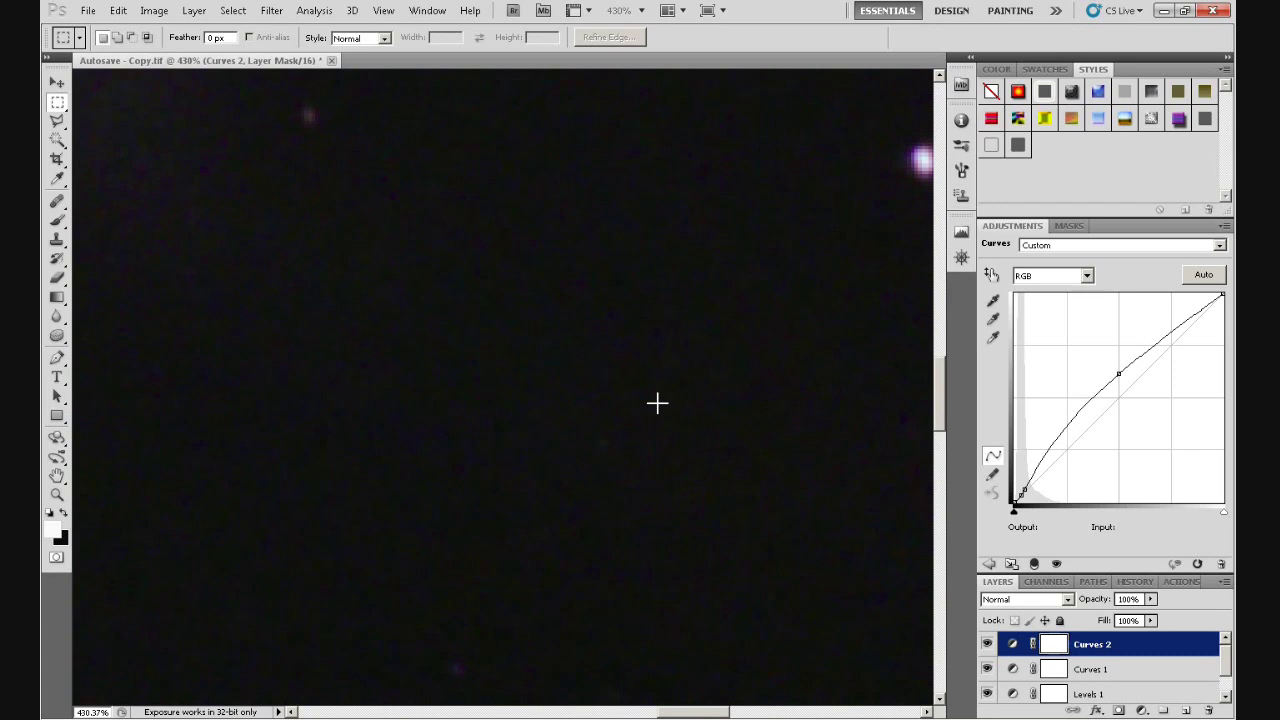
scroll(657, 403, "down", 4)
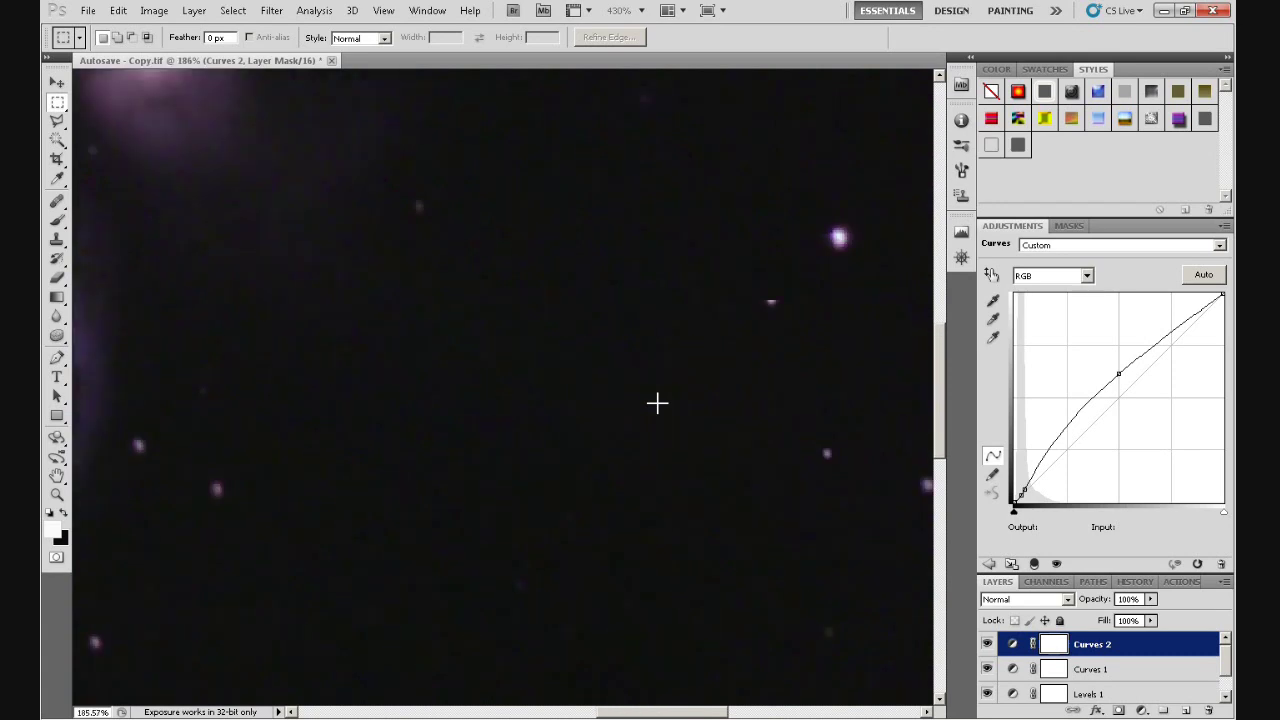
scroll(657, 403, "down", 1)
scroll(657, 403, "down", 2)
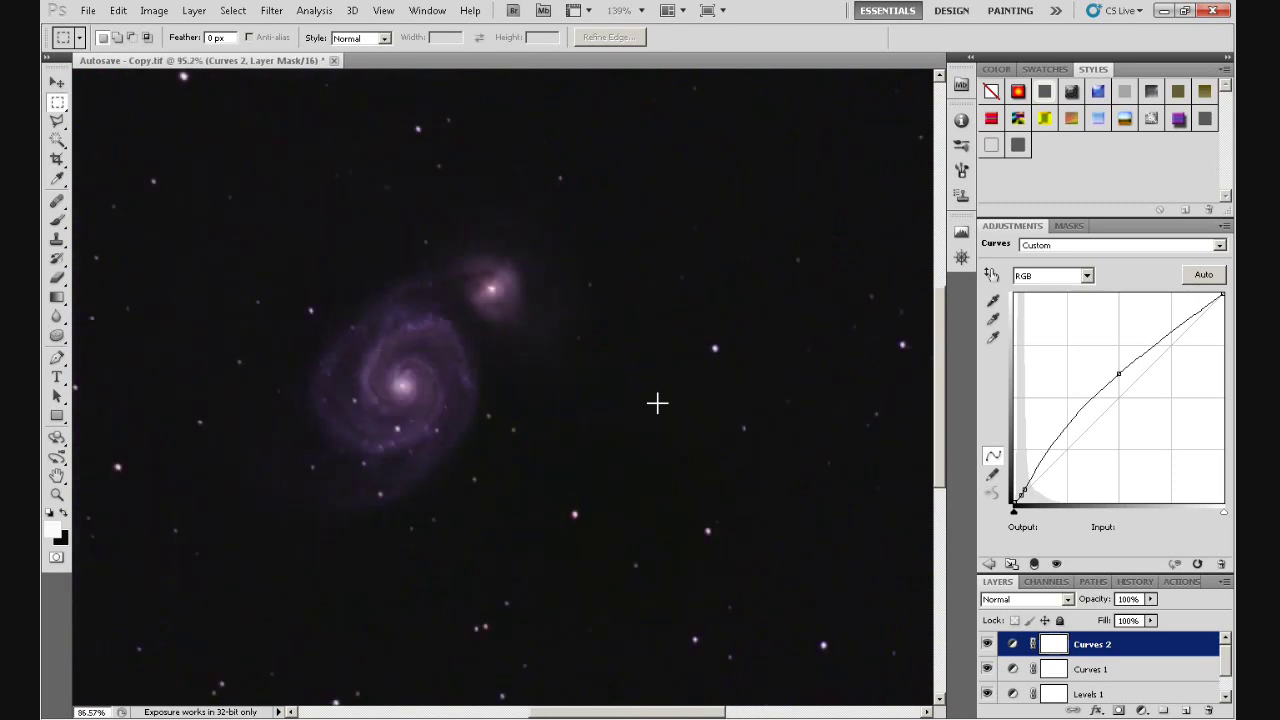
scroll(657, 403, "down", 3)
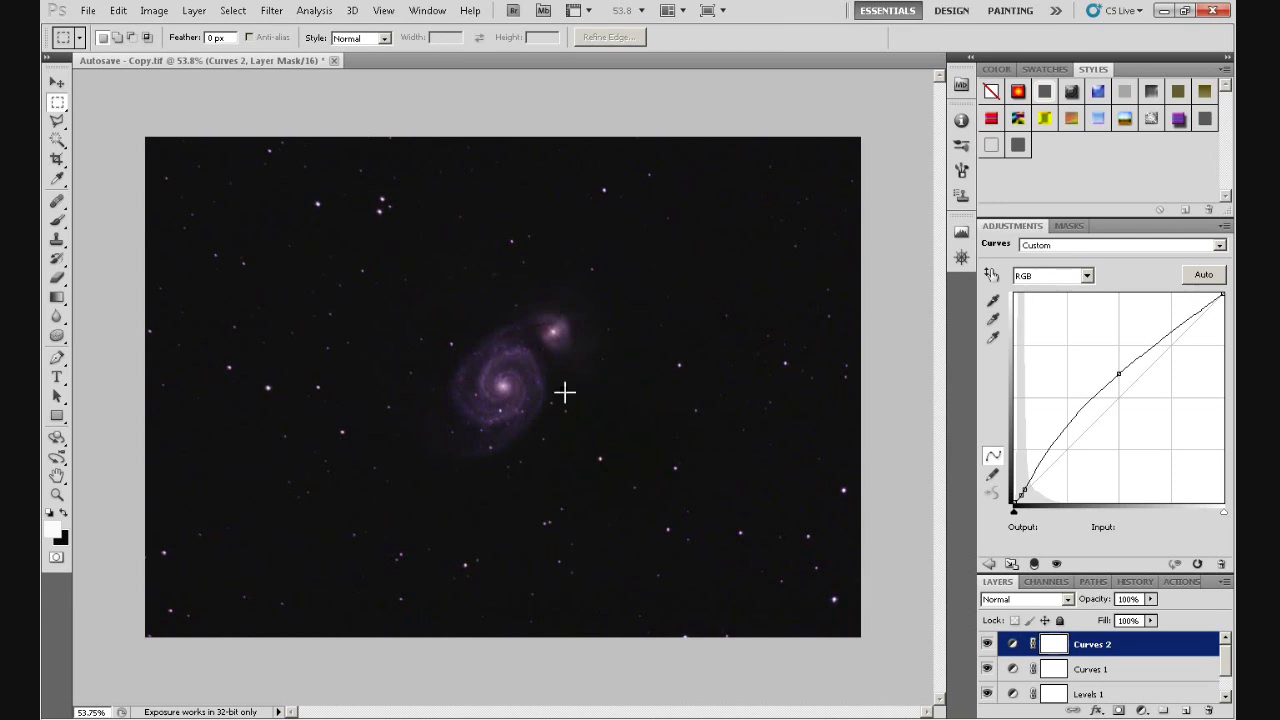
Step: Add another Curves adjustment layer above Curves 2 and recalculate its histogram, with the galaxy pair enlarged in view
scroll(569, 374, "up", 3)
scroll(566, 348, "up", 4)
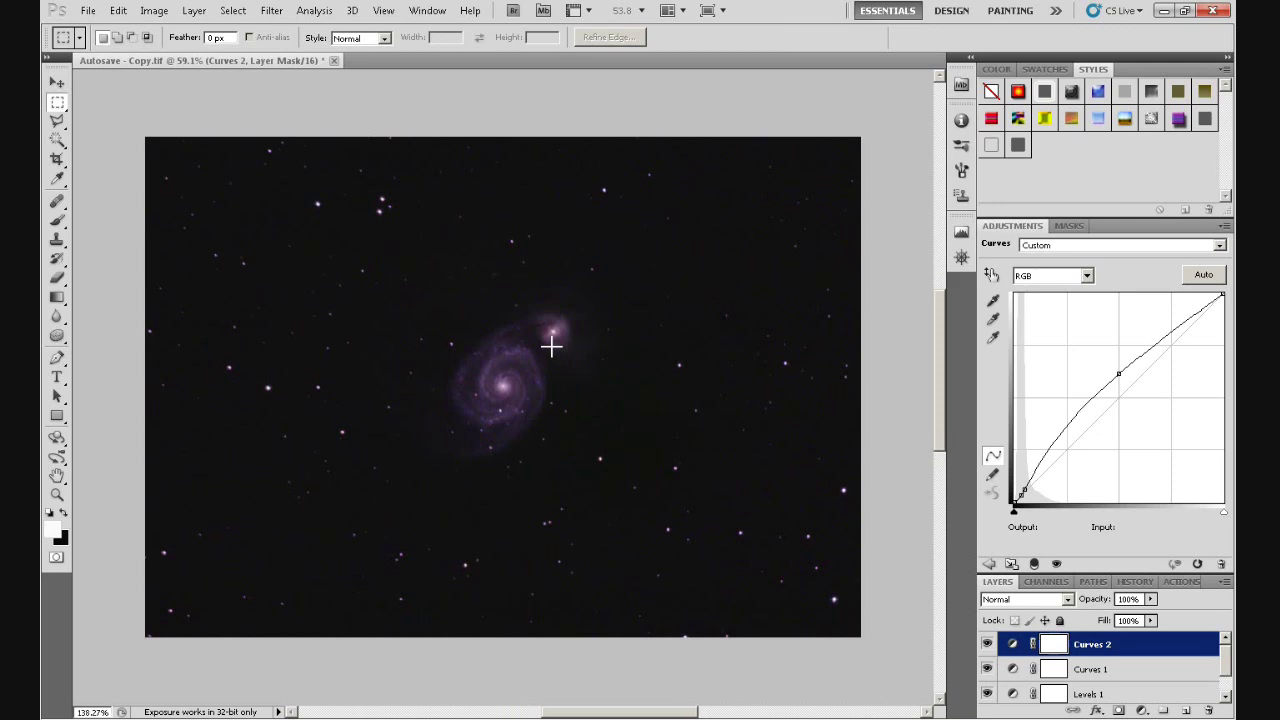
scroll(552, 346, "up", 1)
scroll(570, 340, "up", 1)
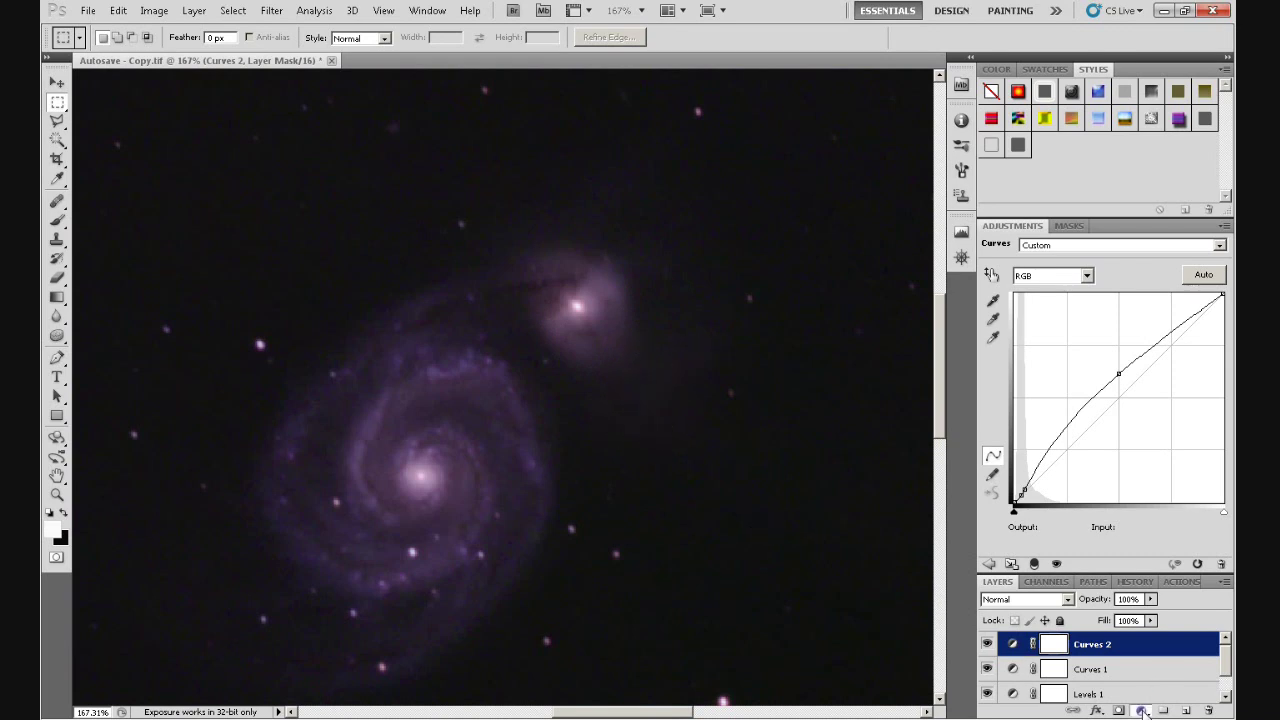
left_click(1142, 710)
left_click(1080, 522)
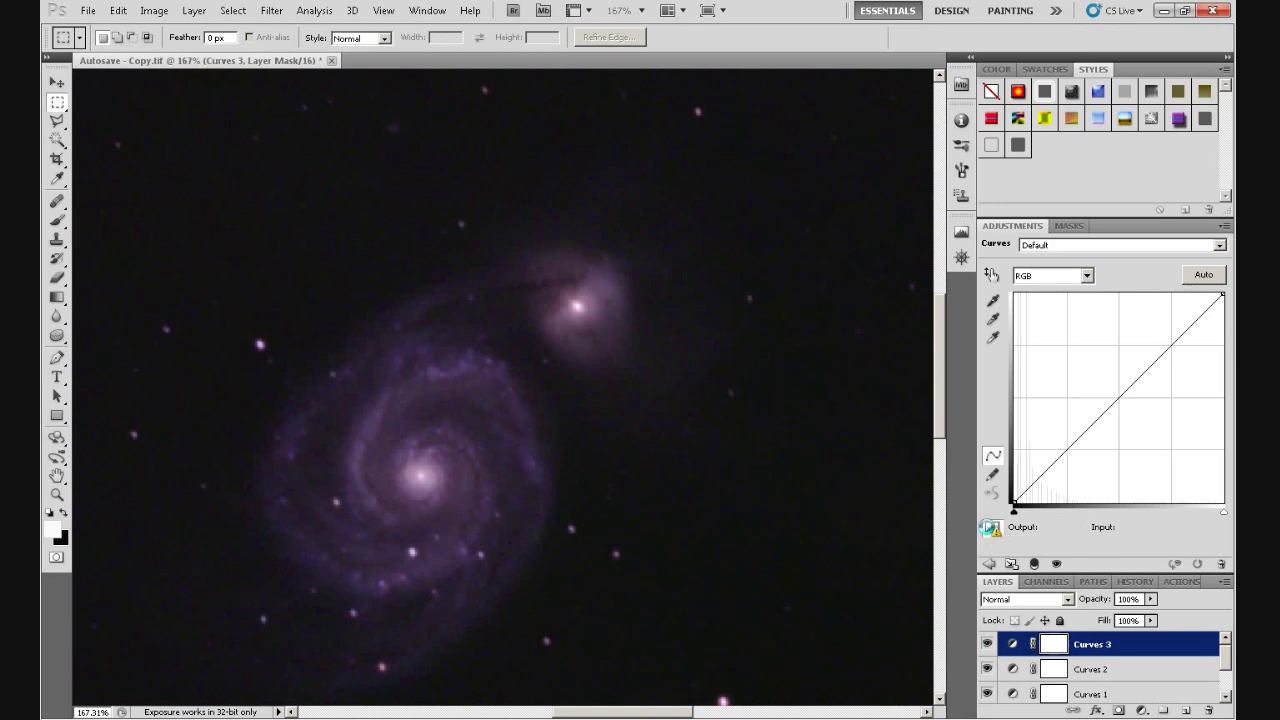
left_click(991, 528)
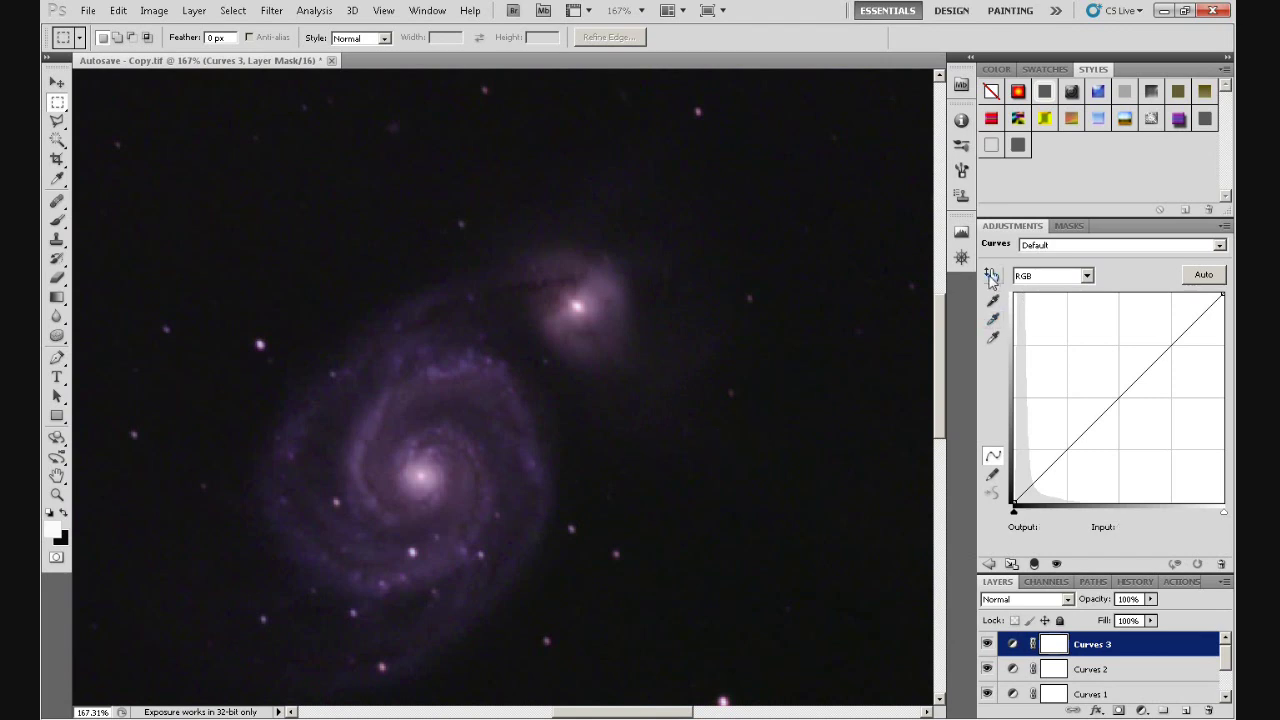
Step: Anchor the Curves 3 curve at a sampled sky background level and raise a second point at input 17 to output 20
left_click(991, 276)
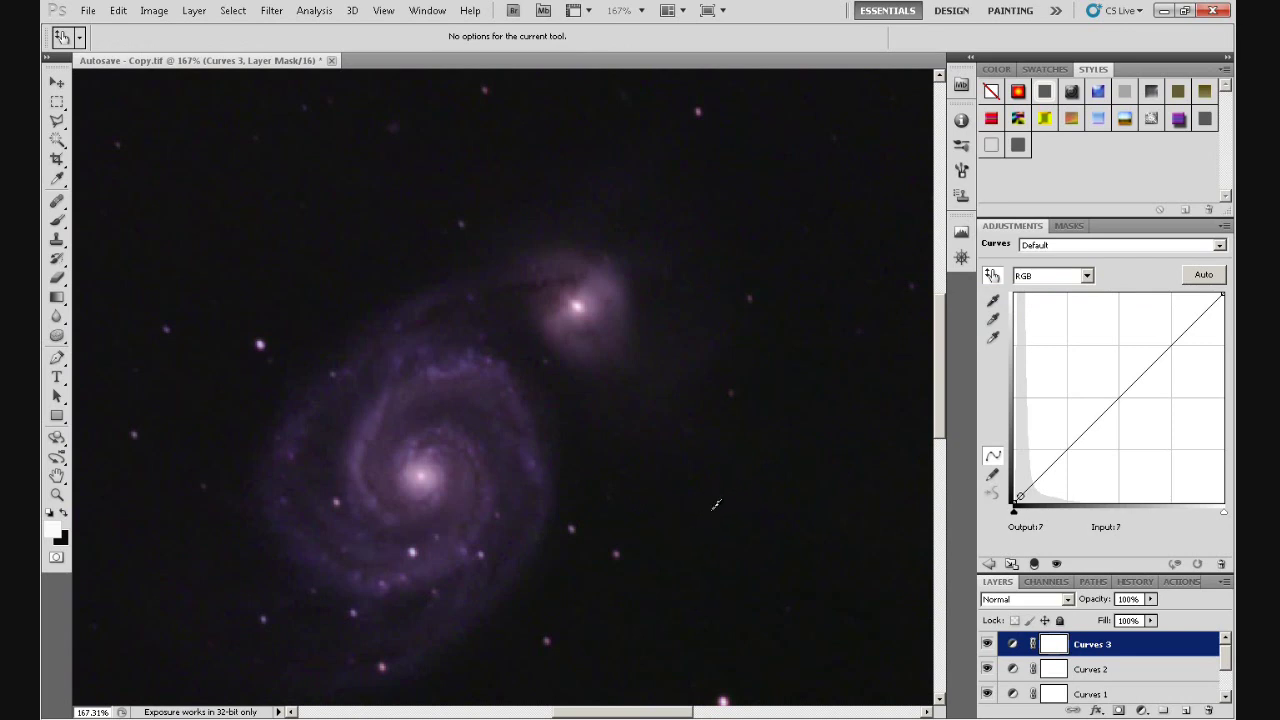
left_click(717, 497)
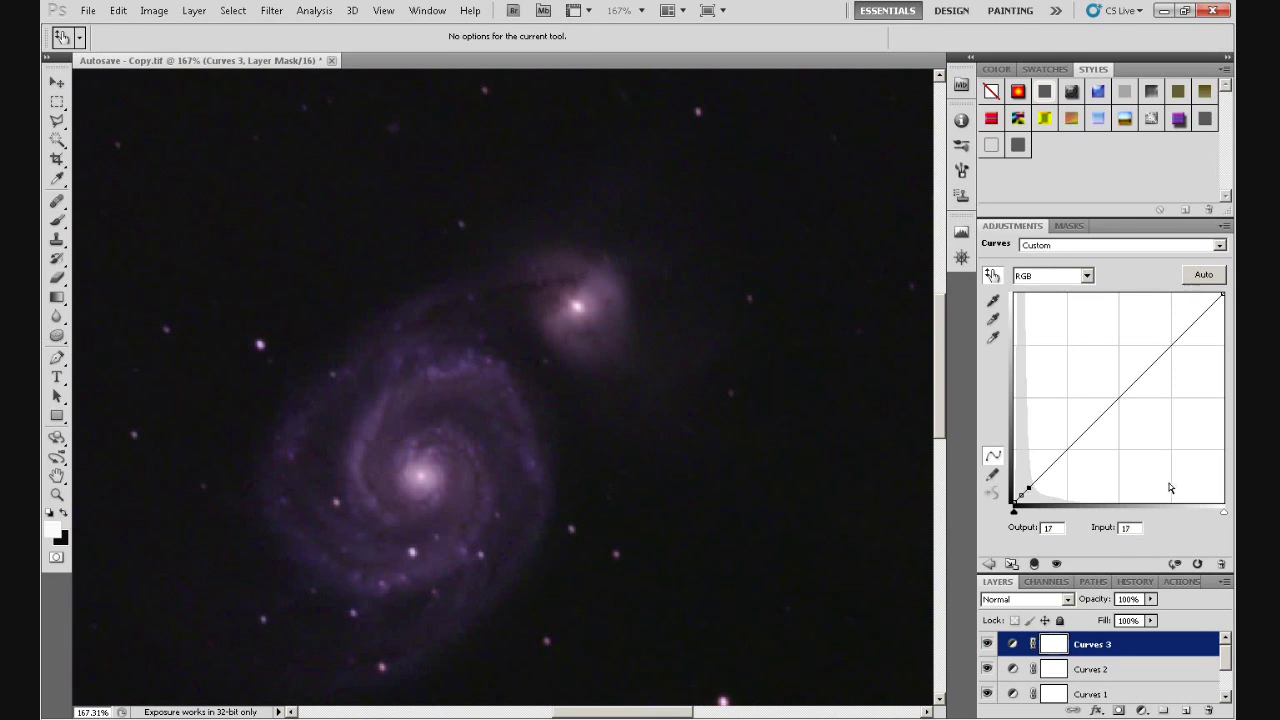
key("Up")
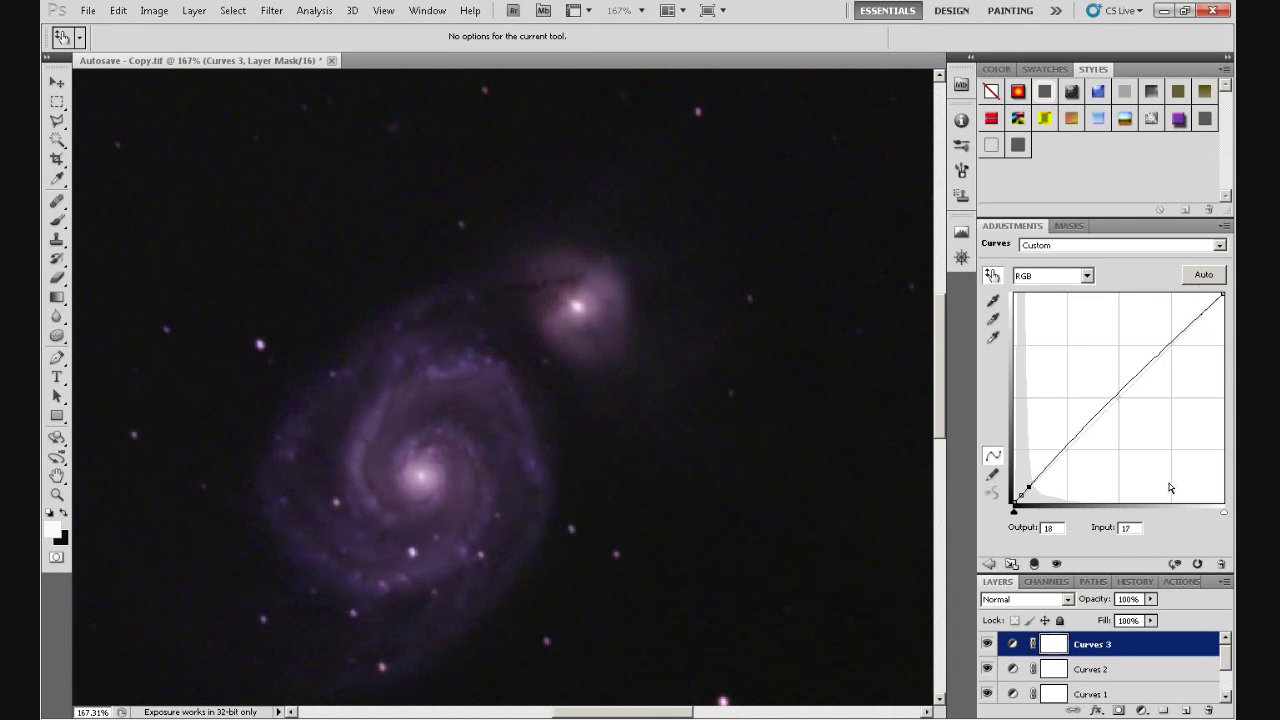
key("Up")
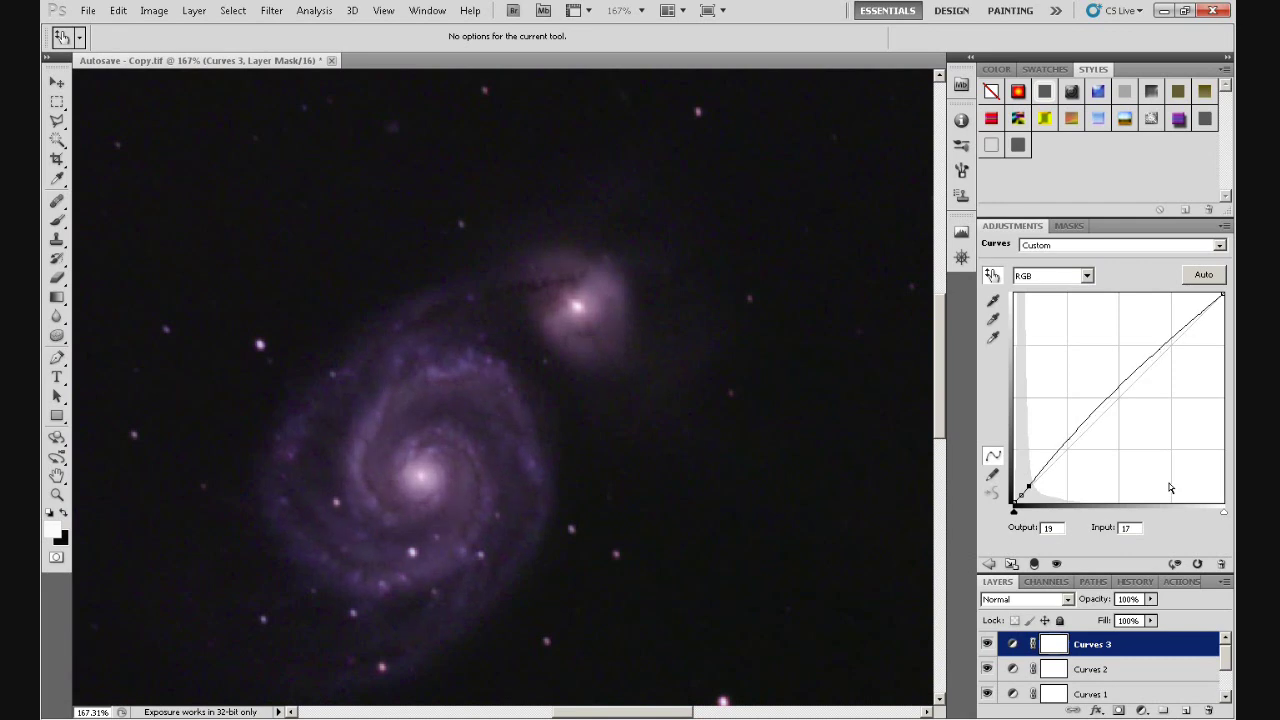
key("Up")
key("Down")
key("Up")
key("Down")
key("Up")
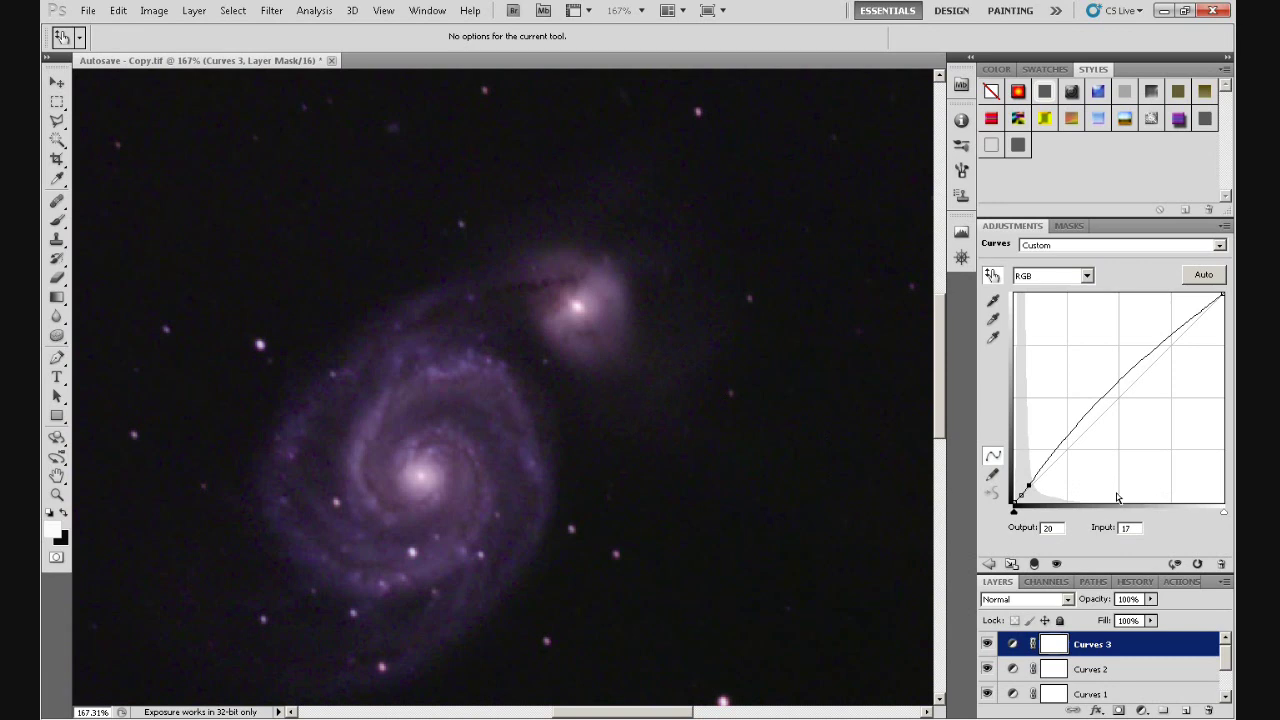
Step: Raise the input 17 point on the Curves 3 curve slightly above output 20
key("Up")
key("Up")
key("Up")
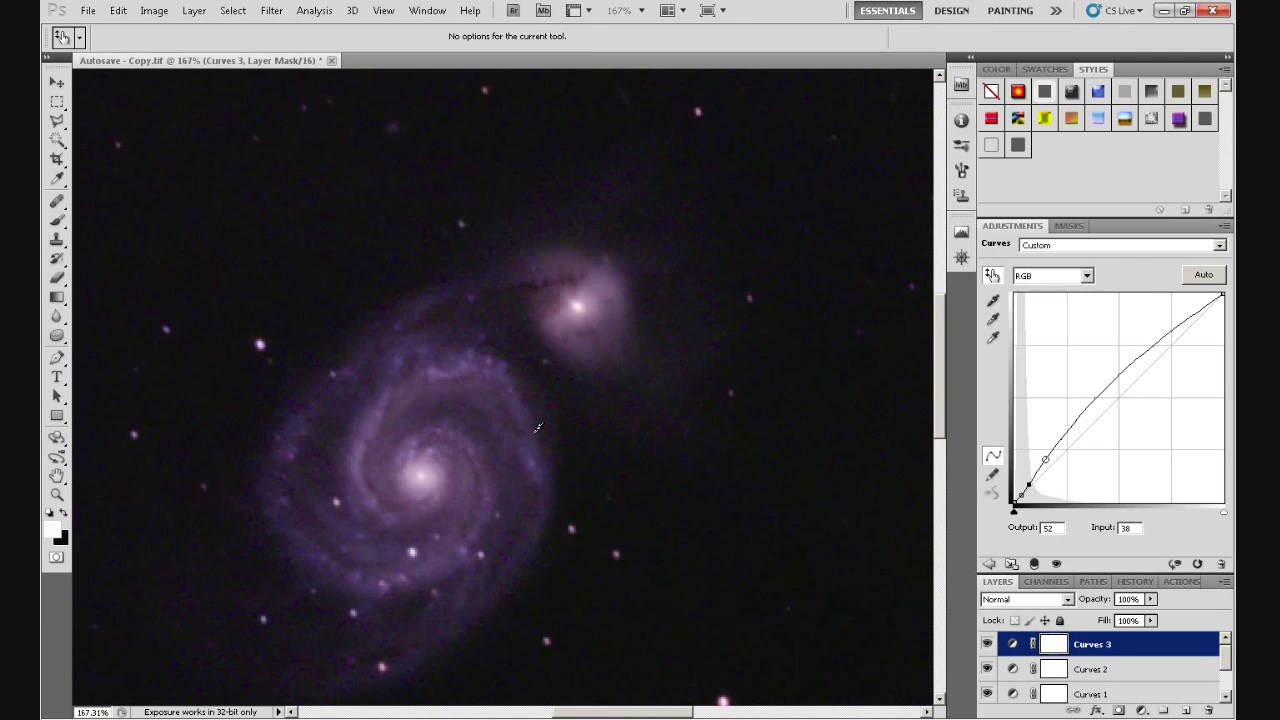
Step: Add a point sampled from the large galaxy's outer edge to the Curves 3 curve and set it to input 40, output 48
left_click(537, 424)
key("Down")
key("Down")
key("Down")
key("Up")
key("Up")
key("Up")
key("Up")
key("Down")
key("Down")
key("Down")
key("Down")
key("Down")
key("Down")
key("Down")
key("Down")
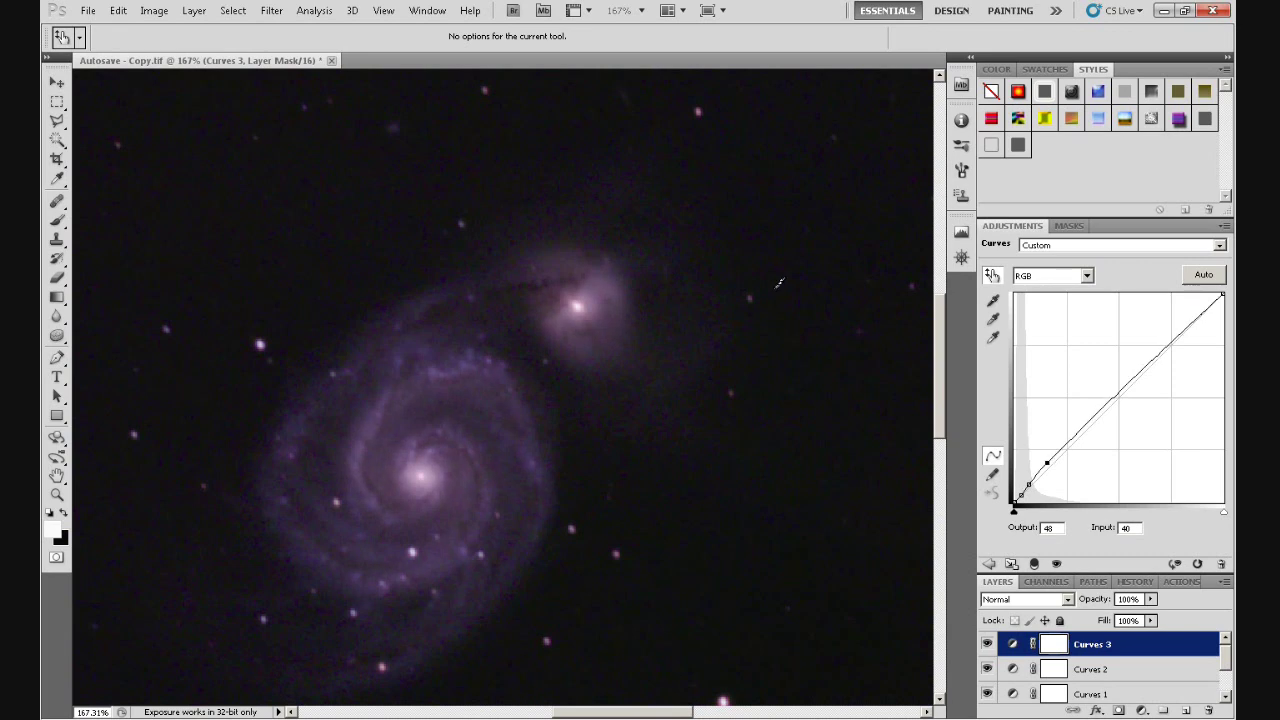
Step: Compare the galaxy with the Curves 3 layer repeatedly hidden and shown, and leave the layer hidden
left_click(987, 645)
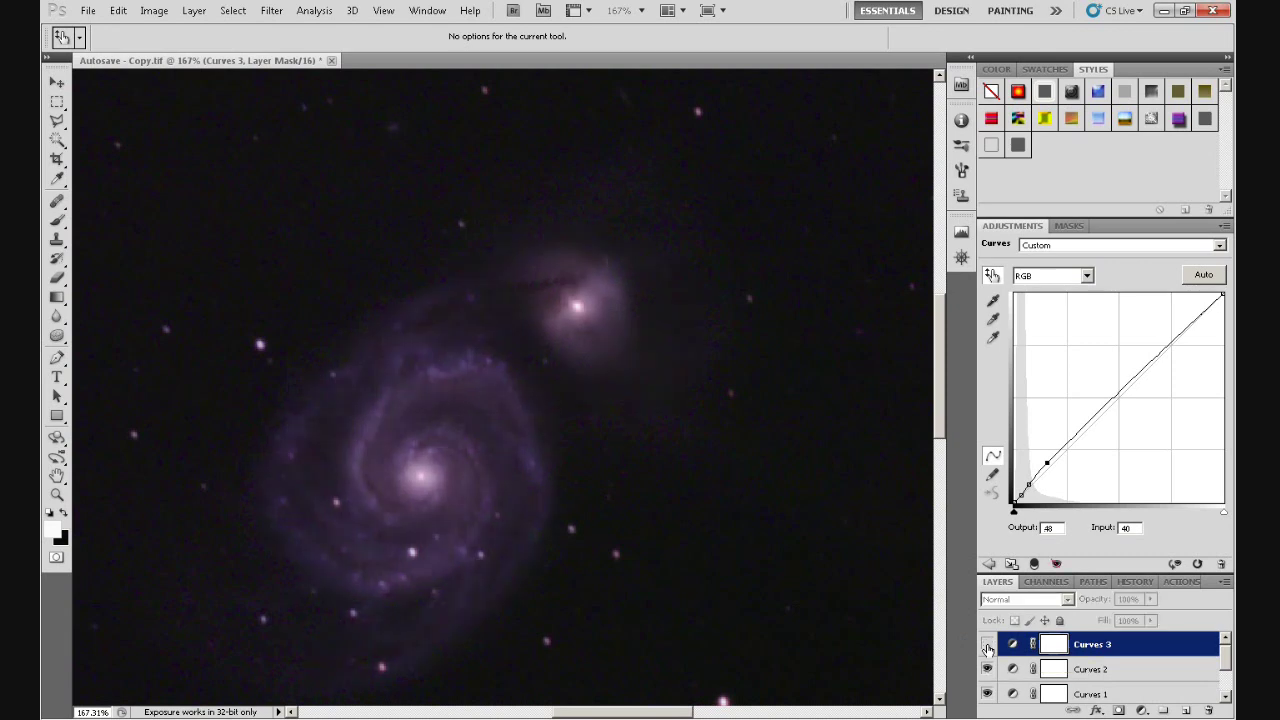
left_click(987, 645)
left_click(987, 645)
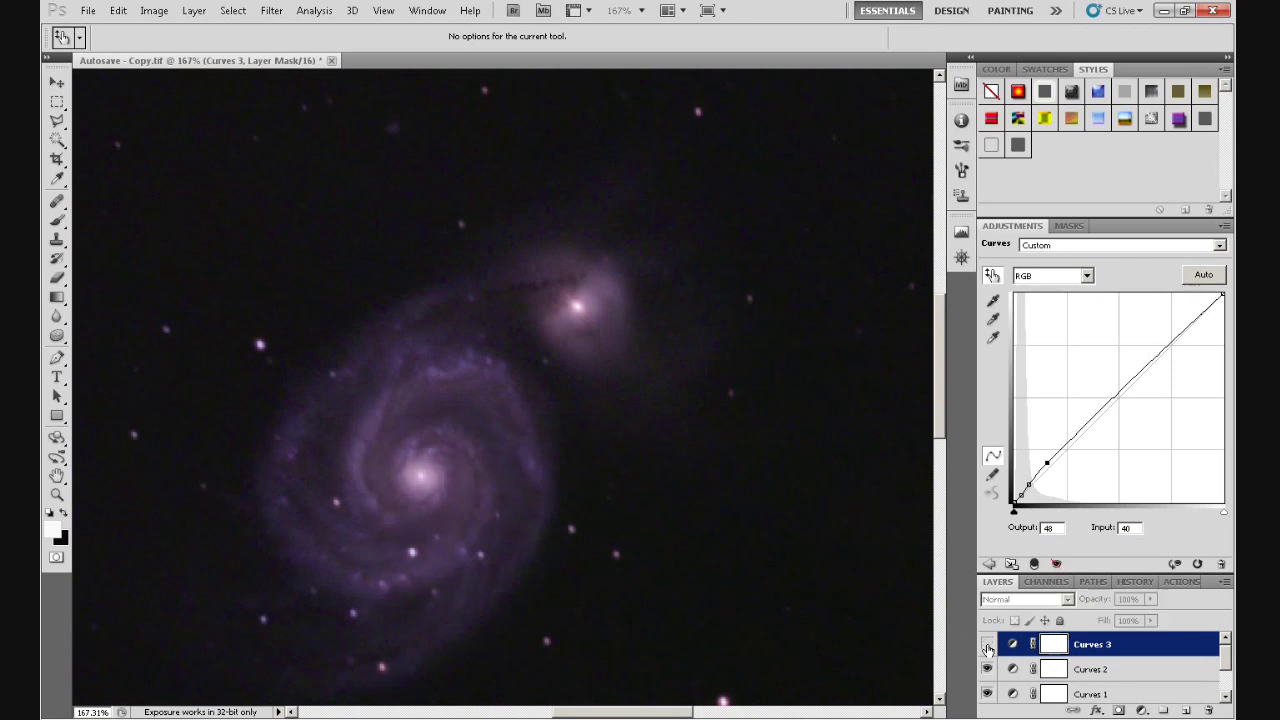
left_click(987, 645)
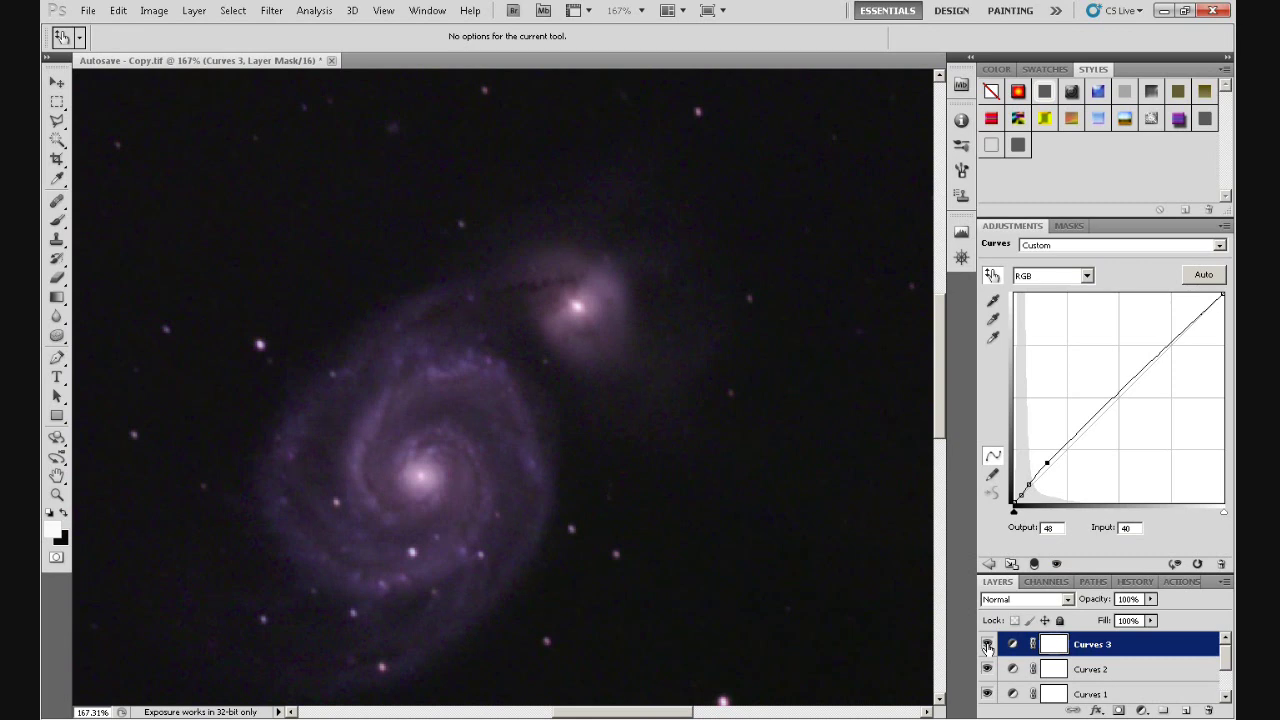
left_click(987, 645)
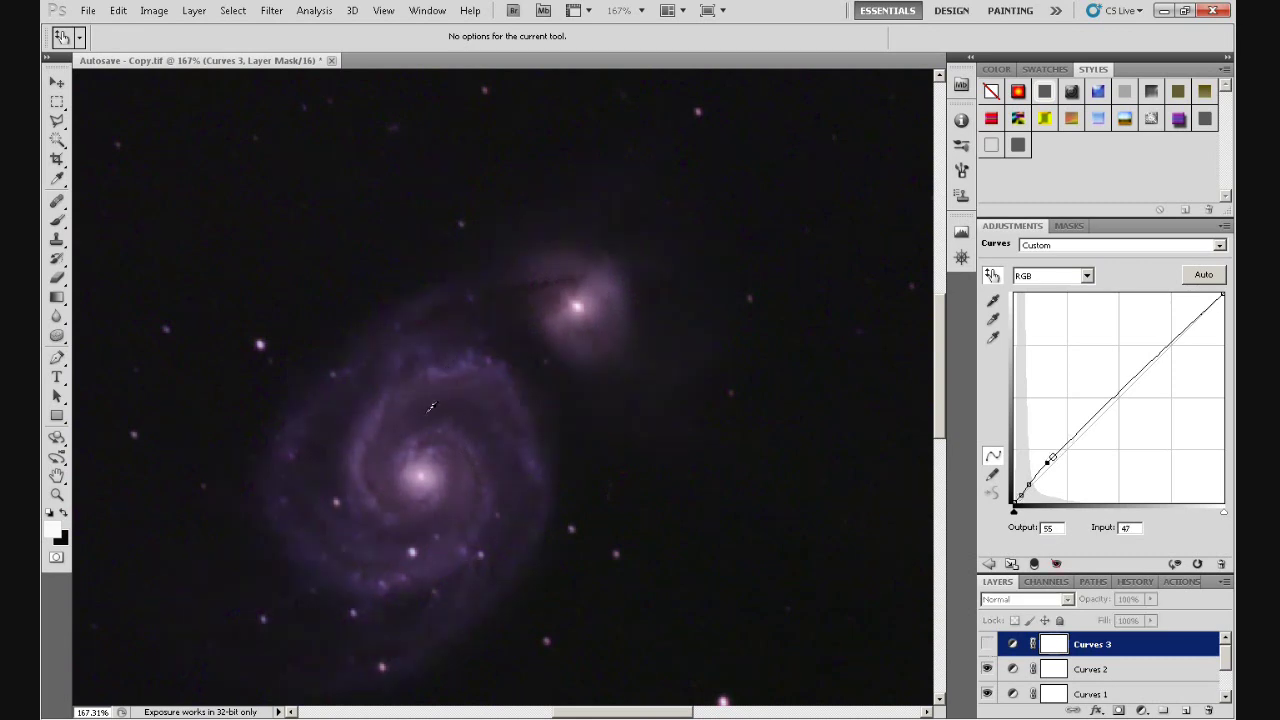
left_click_drag(382, 406, 379, 416)
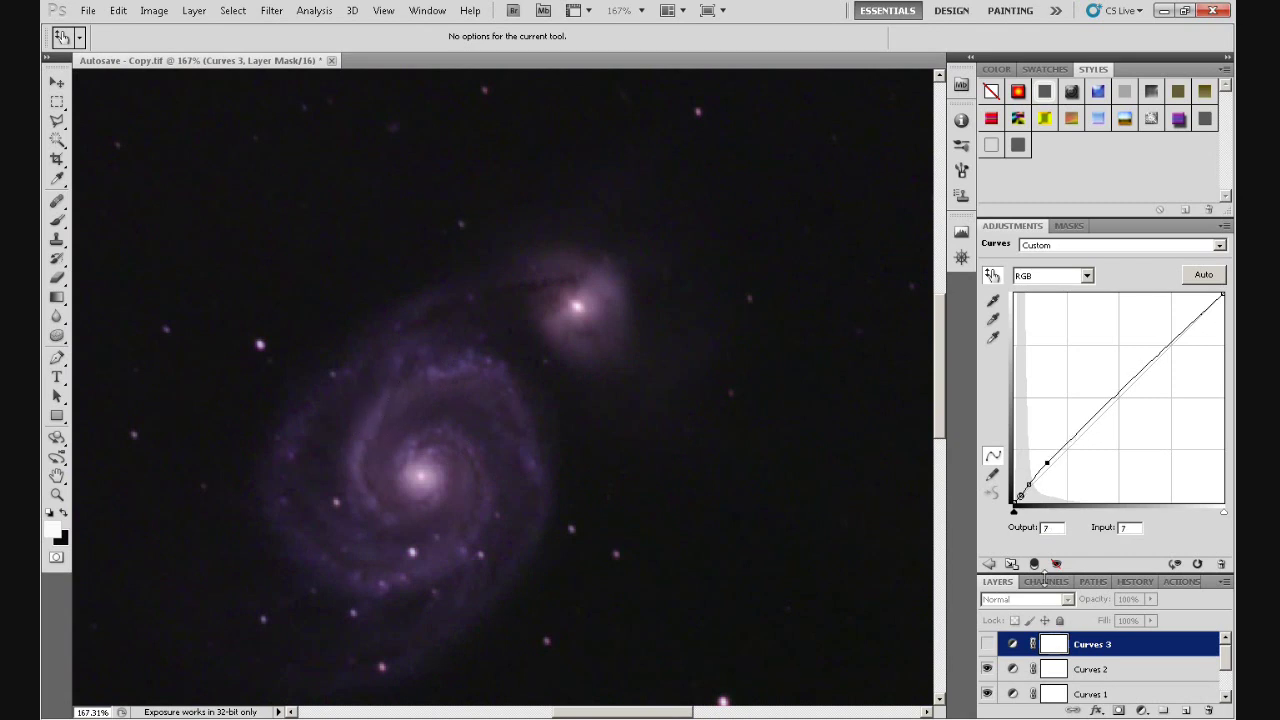
Step: Add another Curves adjustment layer above the hidden Curves 3 and anchor its curve at the dark gap between the inner spiral arms
left_click(1142, 711)
left_click(1040, 521)
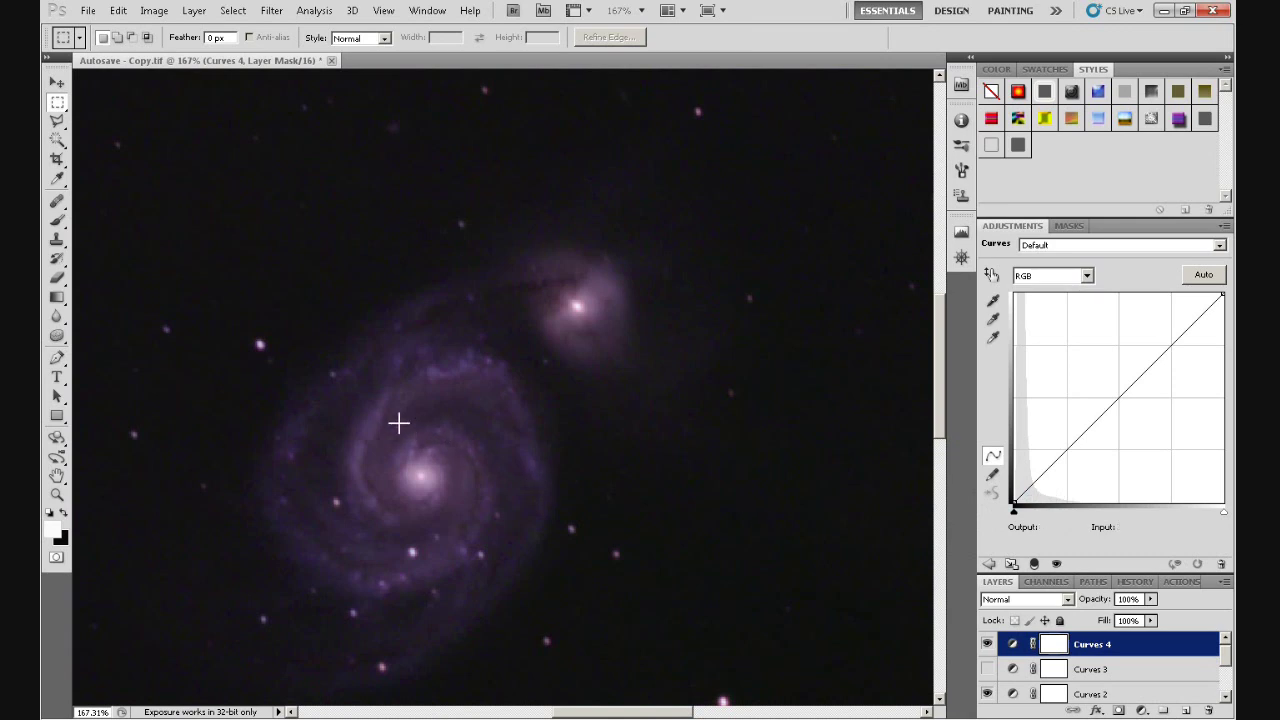
left_click(991, 275)
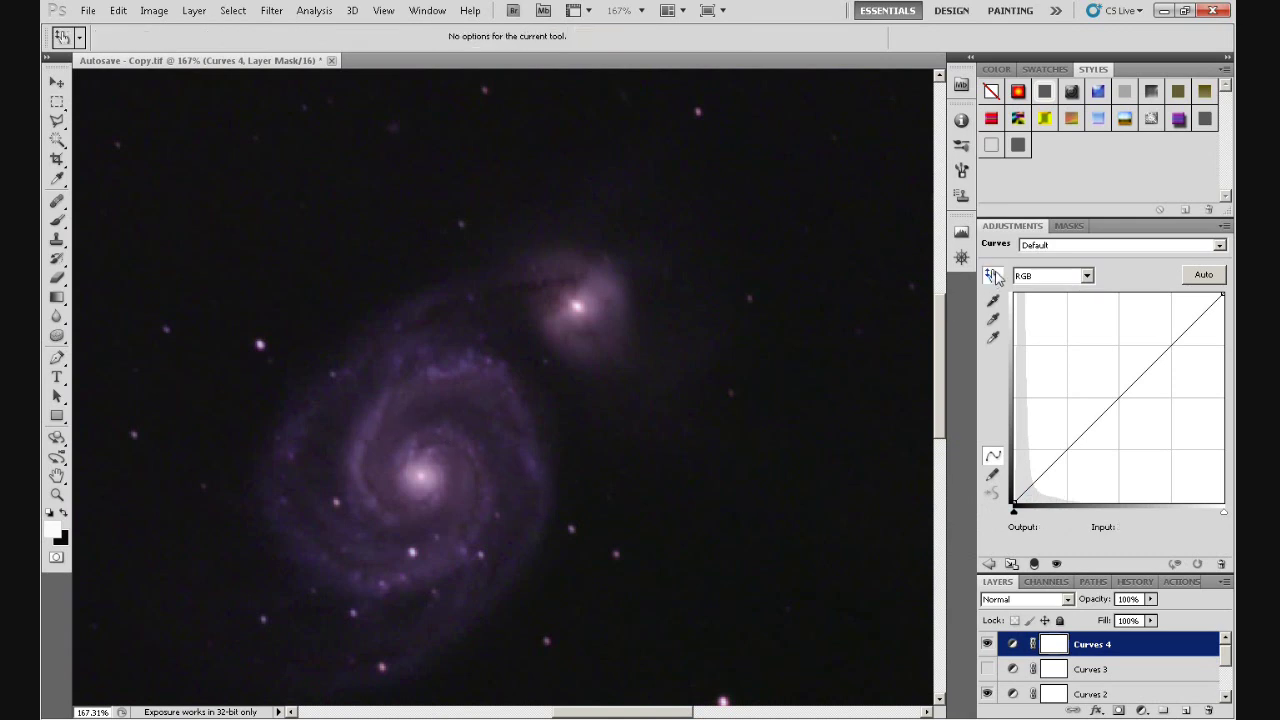
left_click(395, 426)
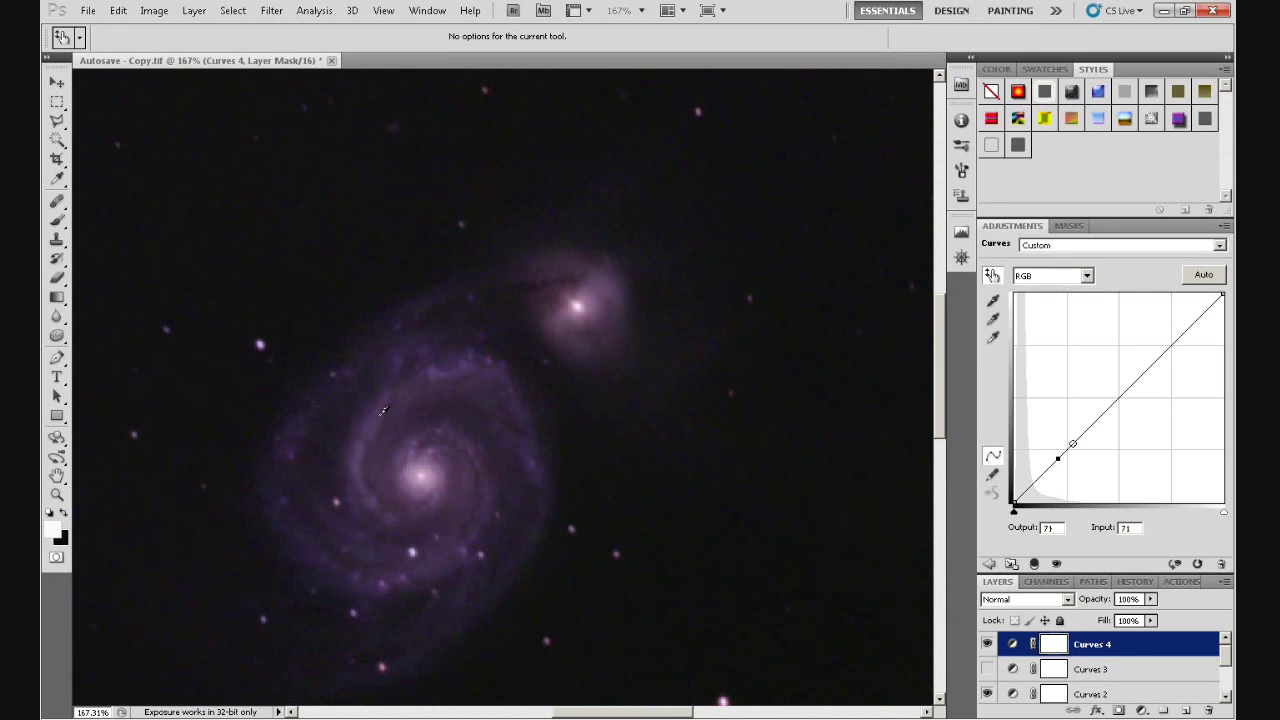
Step: Add a second Curves 4 point sampled from the brighter spiral arm at input 69 and raise its output to 74
left_click(381, 414)
left_click(1058, 458)
key("Up")
key("Up")
key("Up")
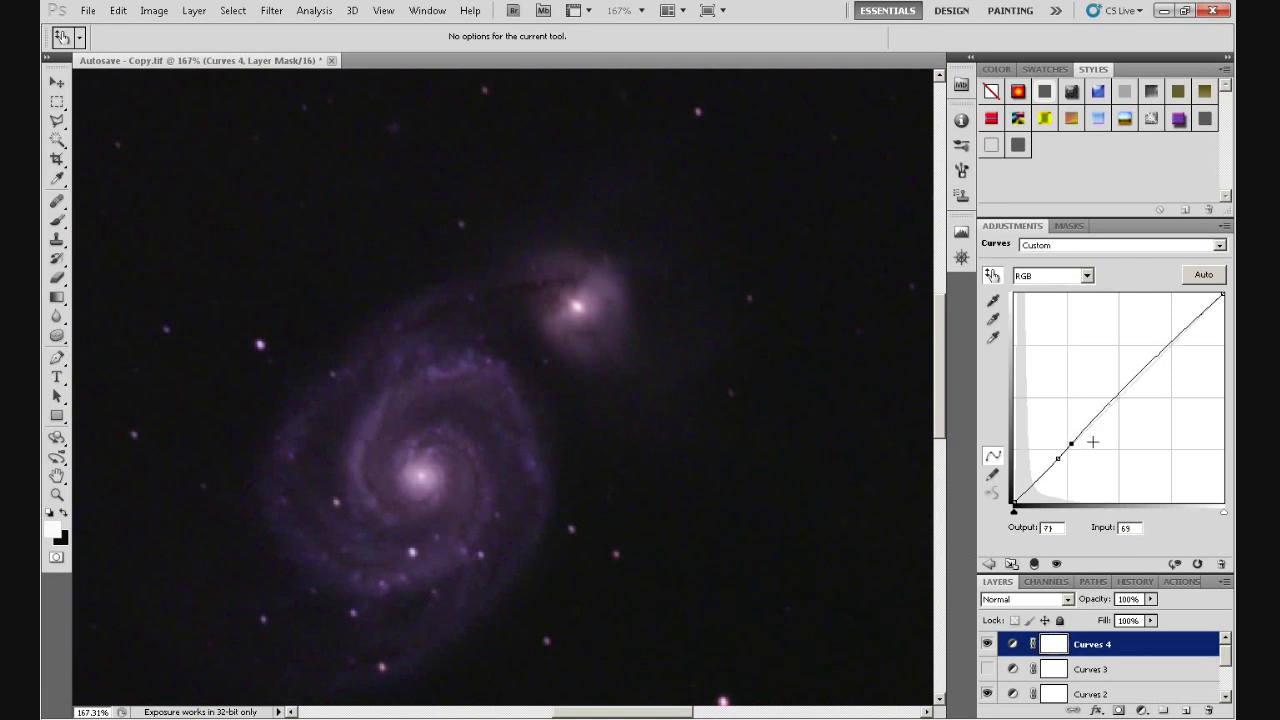
key("Up")
key("Up")
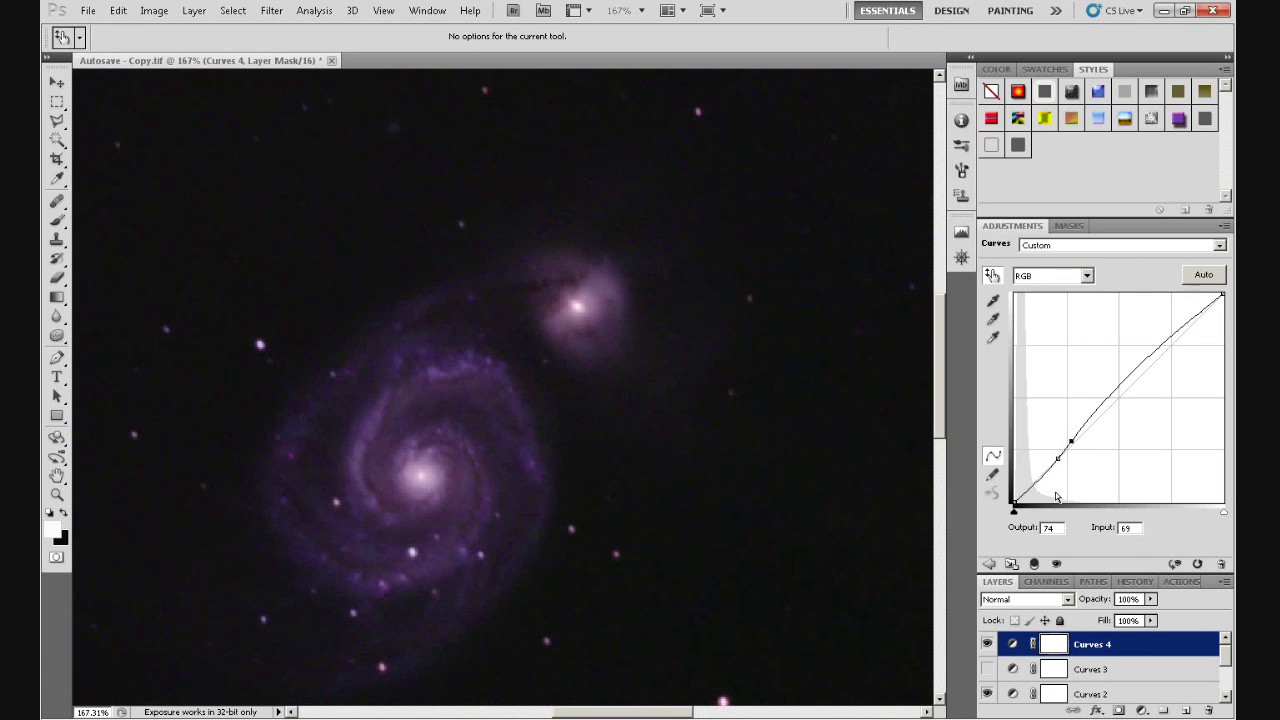
Step: Show the Curves 3 layer and hide Curves 4 to compare their effects on the galaxy
left_click(986, 669)
left_click(987, 644)
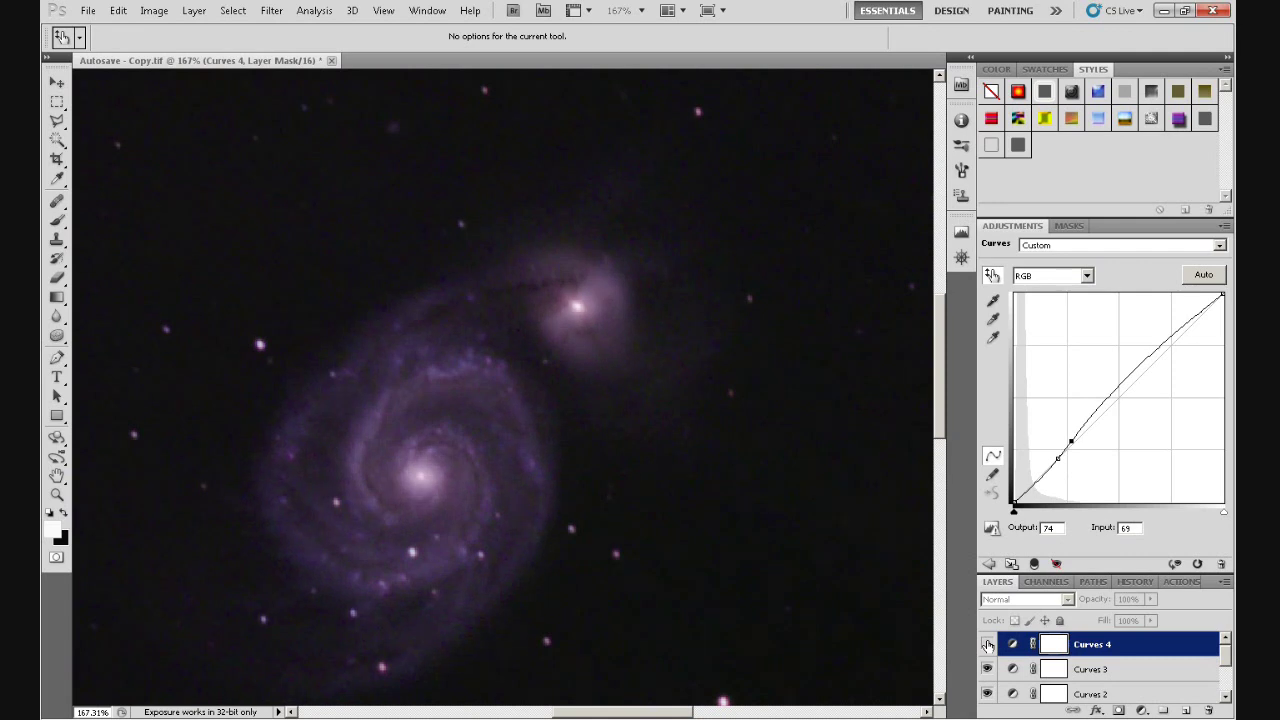
Step: Compare the galaxy repeatedly with and without the Curves 4 layer, and leave the layer visible
left_click(987, 644)
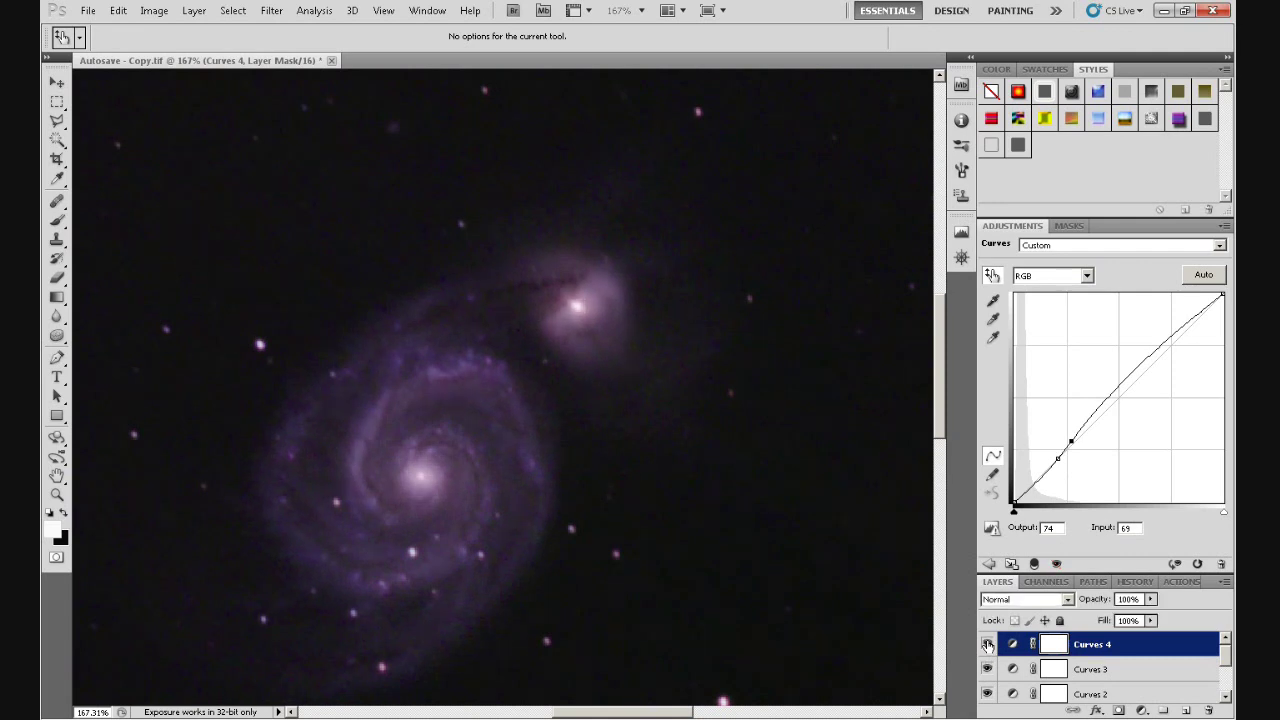
left_click(987, 644)
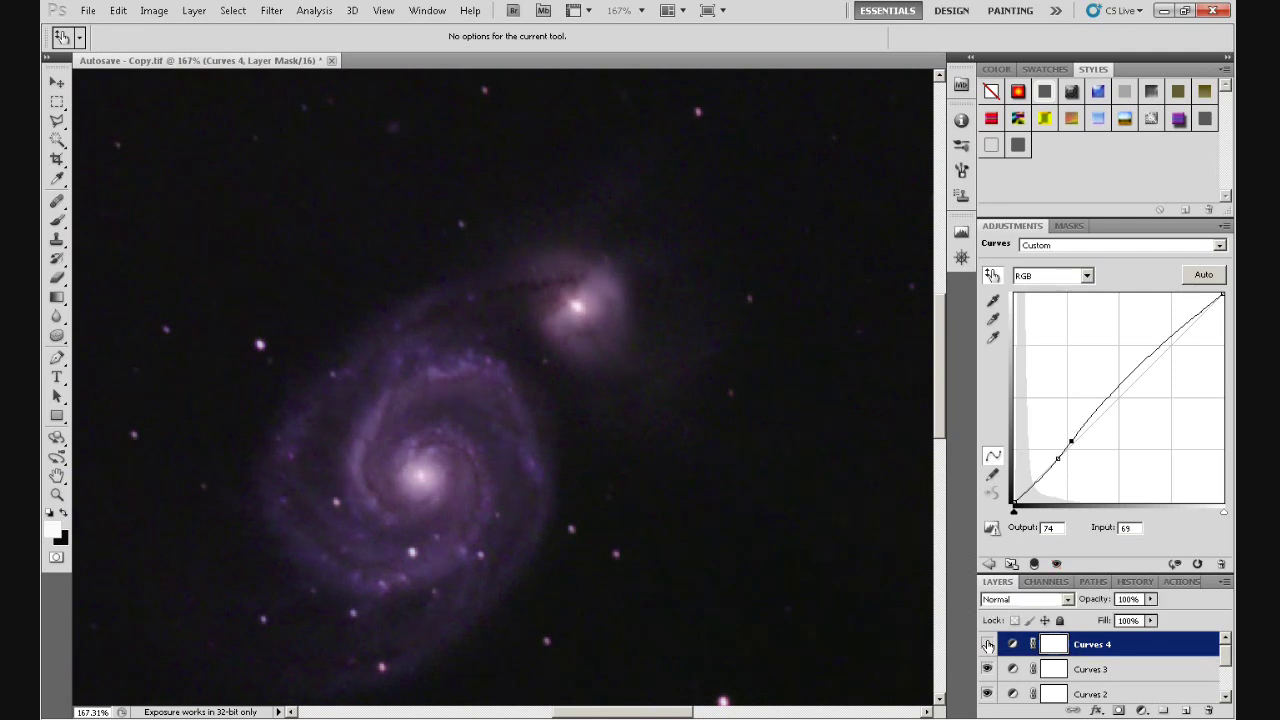
left_click(987, 644)
left_click(987, 644)
left_click(987, 644)
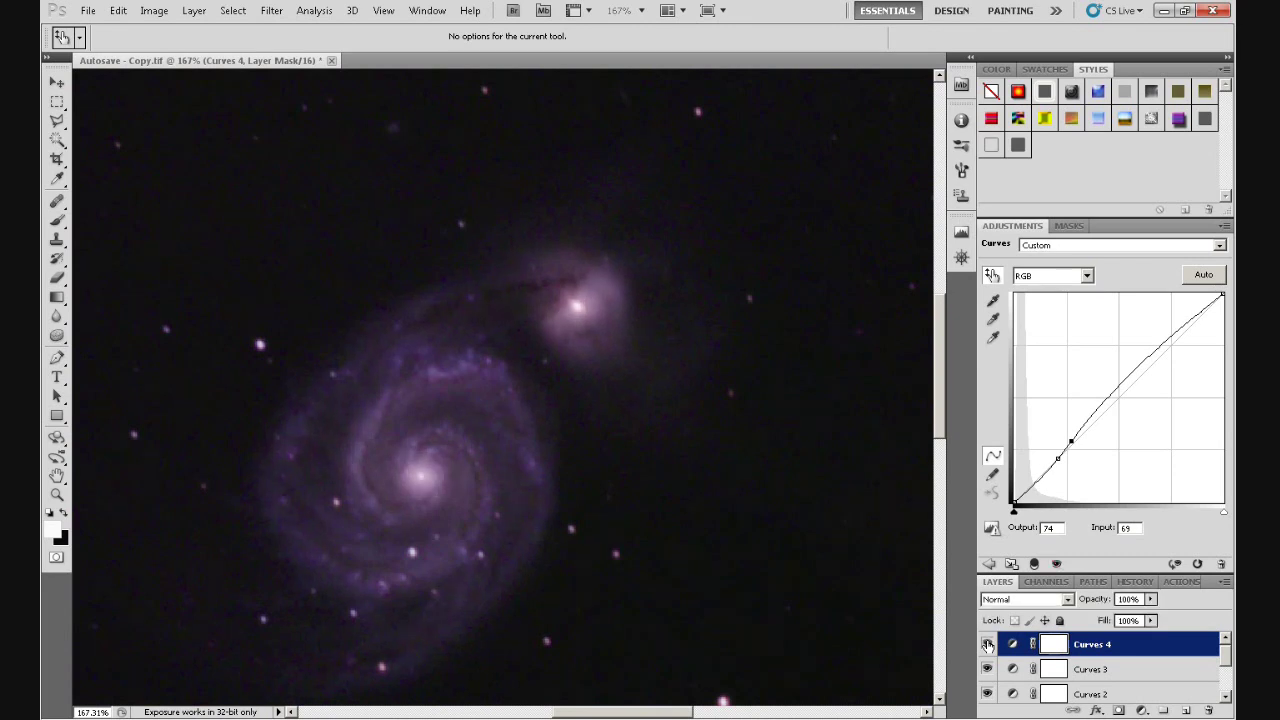
left_click(987, 644)
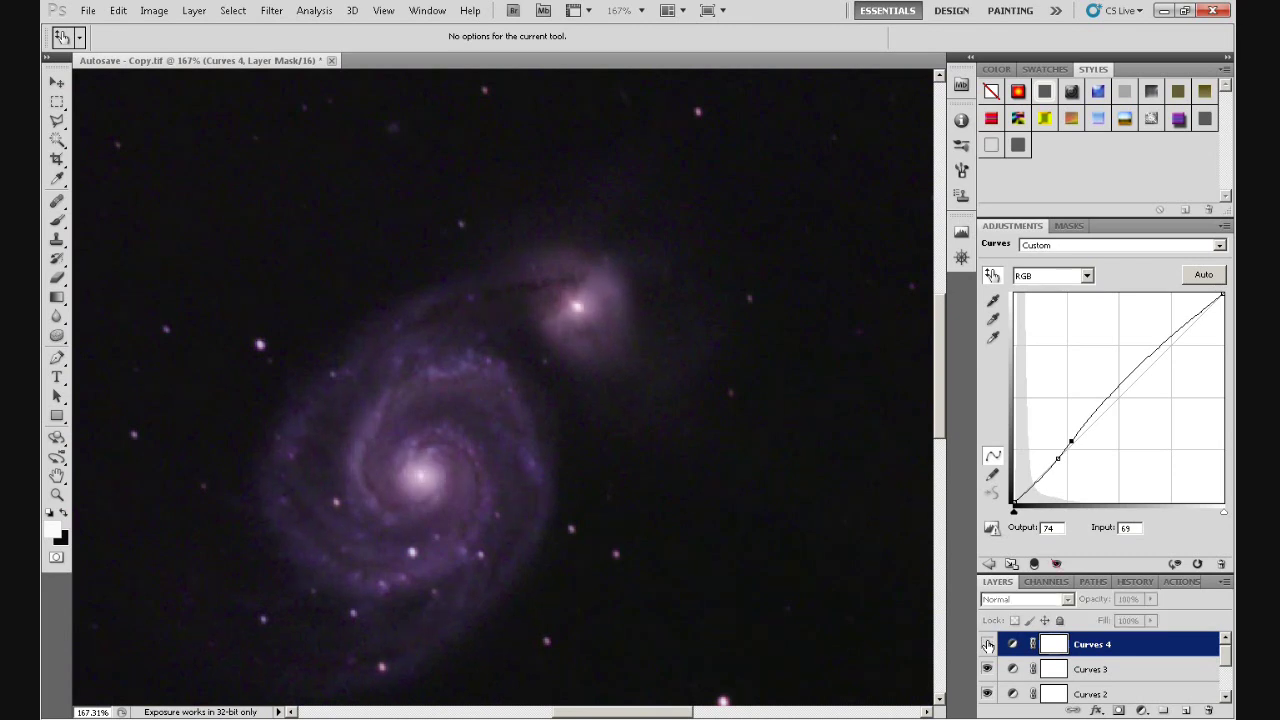
left_click(987, 644)
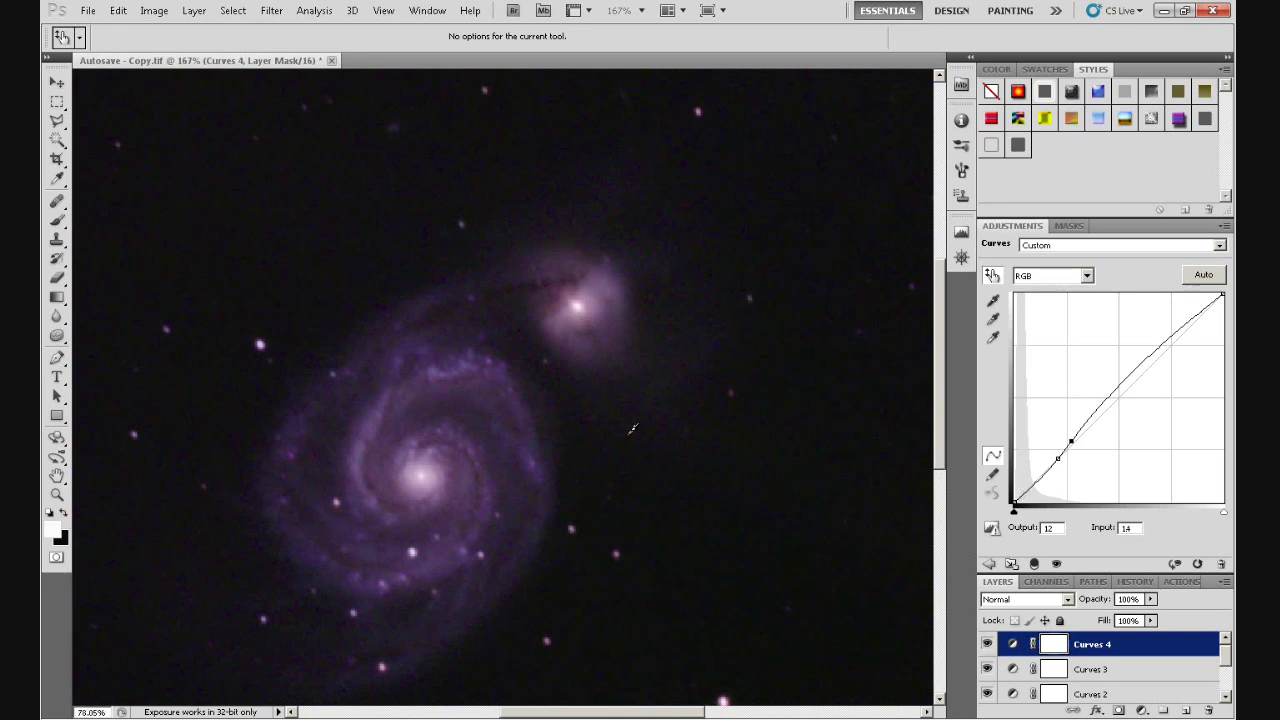
Step: Examine the stretched galaxy and sky background across the whole frame, along with the two points on the Curves 4 curve
scroll(631, 428, "down", 3)
scroll(631, 428, "down", 2)
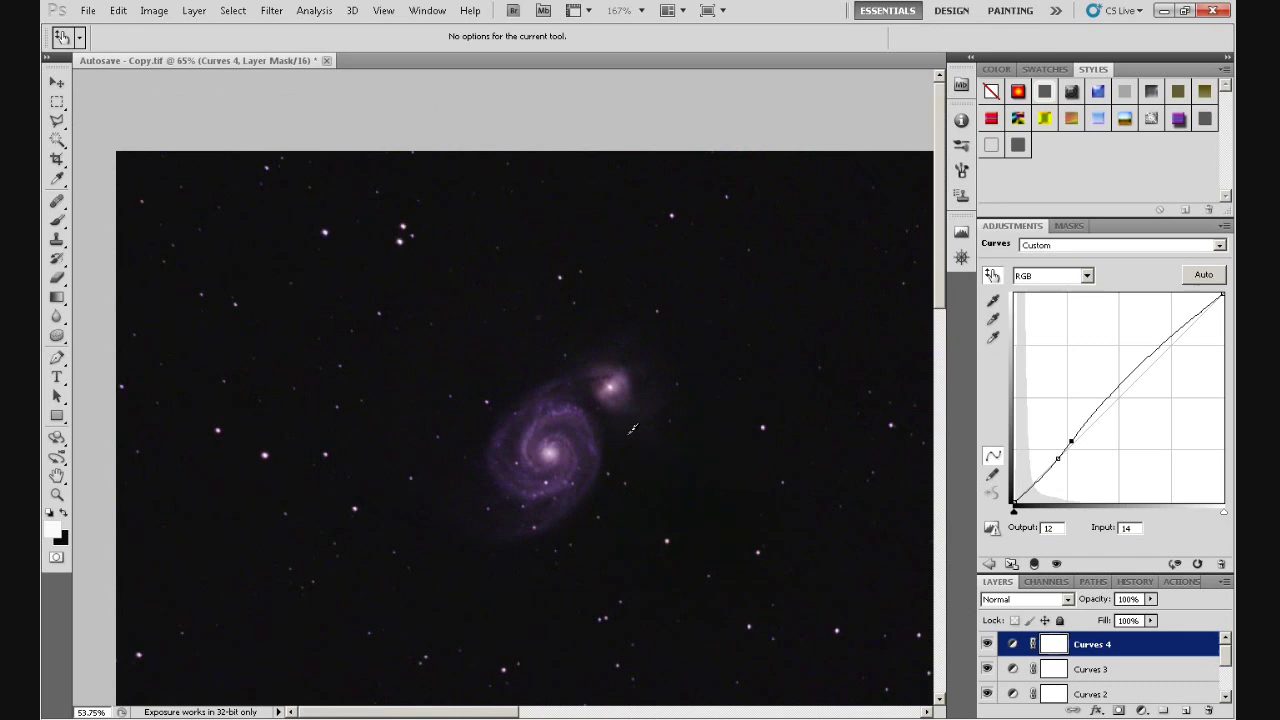
scroll(631, 428, "up", 1)
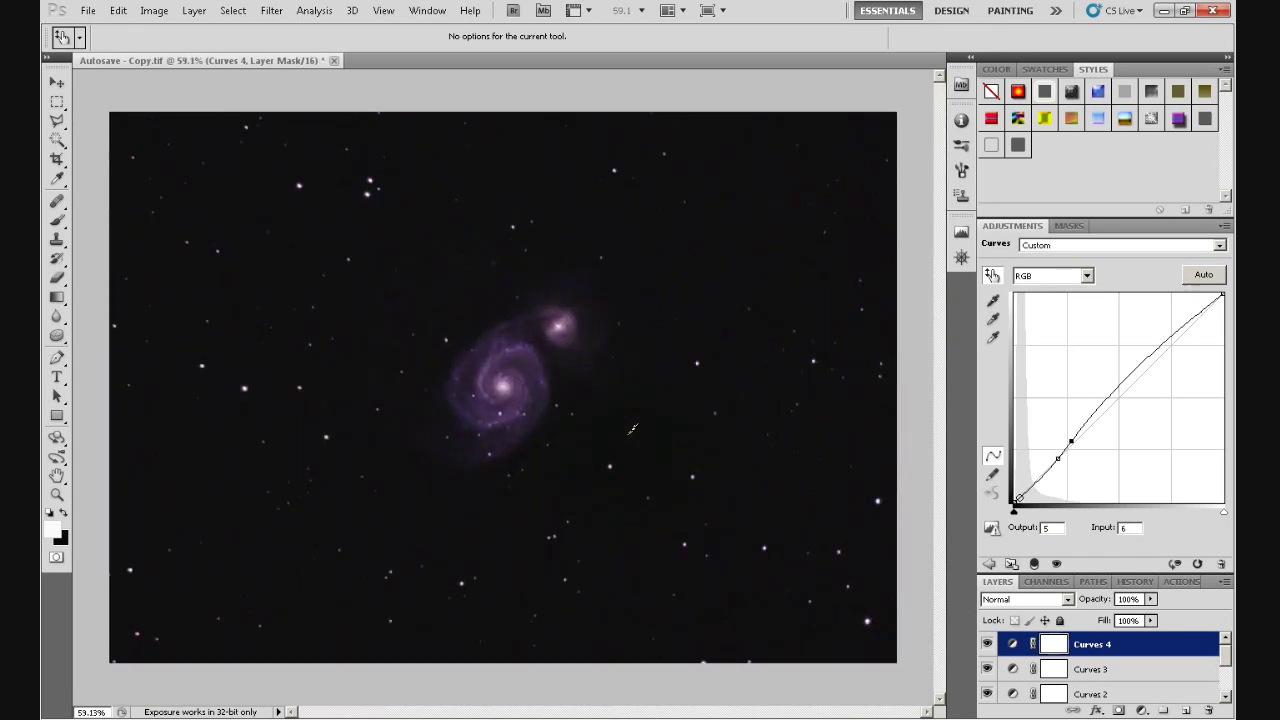
scroll(631, 428, "down", 1)
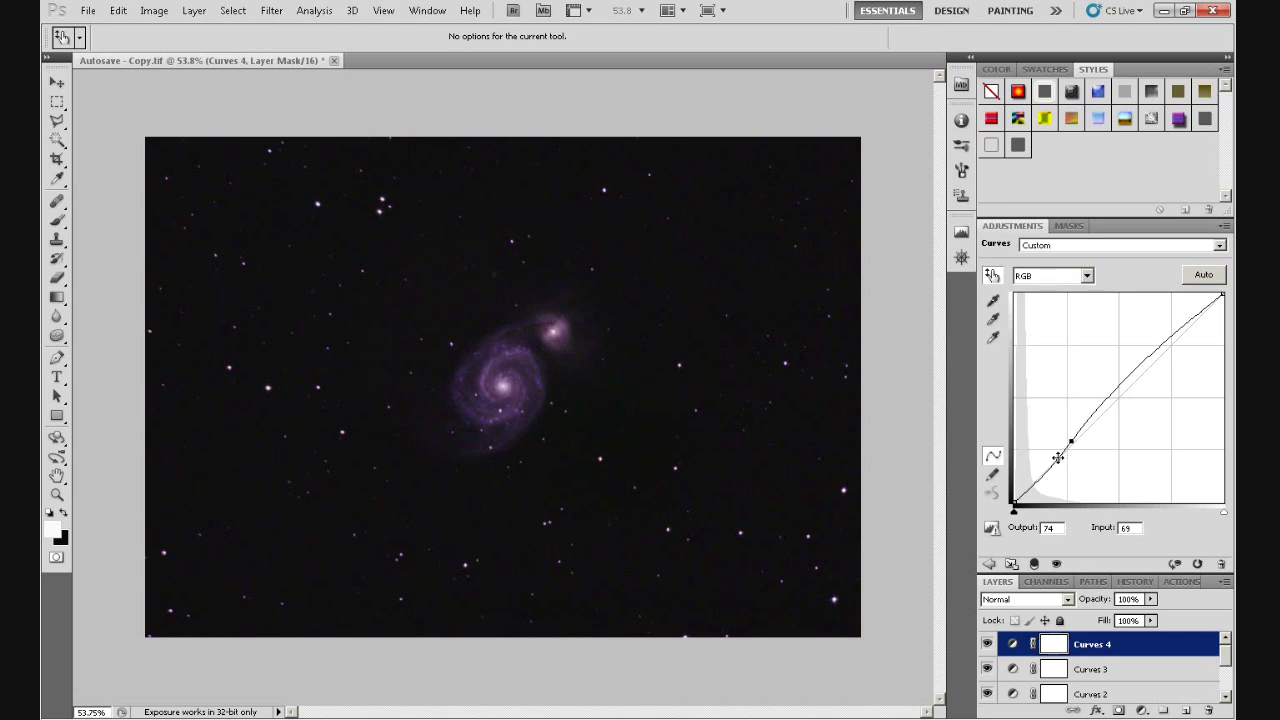
left_click(1058, 457)
left_click(1071, 441)
Step: Look through the stack of Curves adjustment layers and flatten the image into a single background layer
mouse_move(1226, 645)
left_mouse_down()
mouse_move(1226, 688)
mouse_move(1226, 655)
left_mouse_up()
mouse_move(1226, 655)
left_mouse_down()
mouse_move(1226, 686)
mouse_move(1226, 660)
left_mouse_up()
mouse_move(1225, 661)
left_mouse_down()
mouse_move(1225, 682)
mouse_move(1226, 664)
left_mouse_up()
left_click(188, 14)
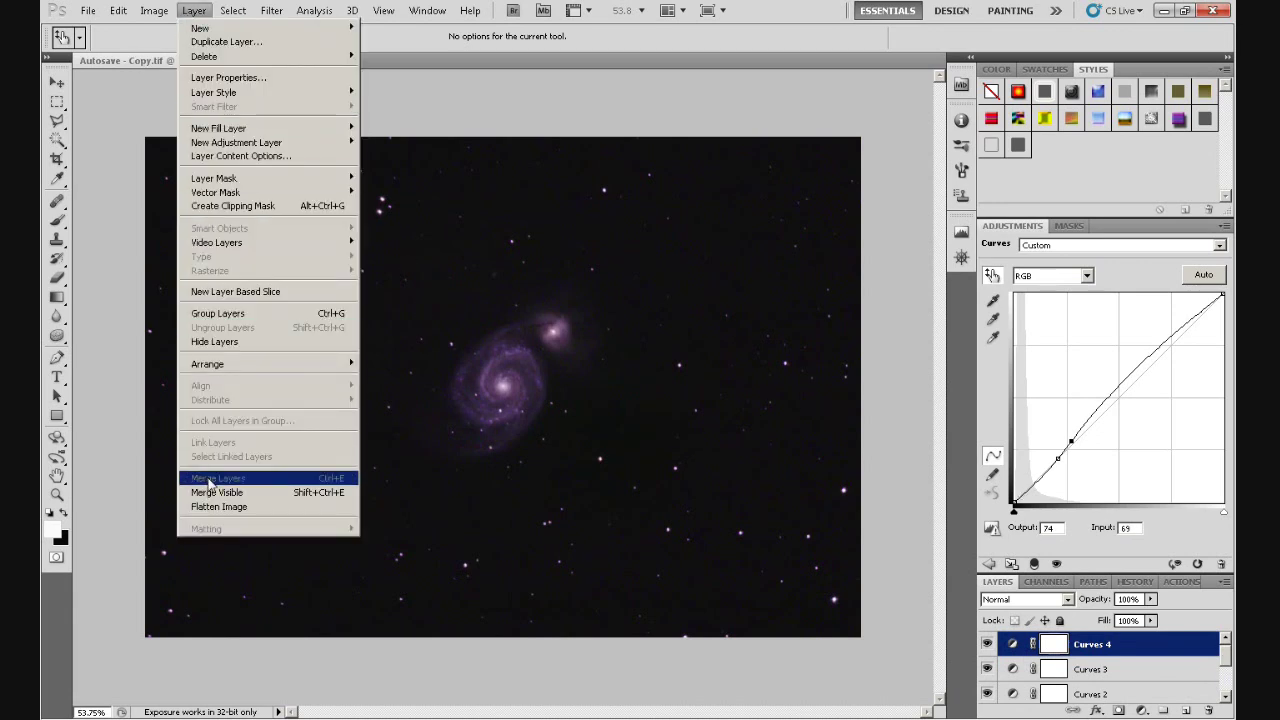
left_click(217, 507)
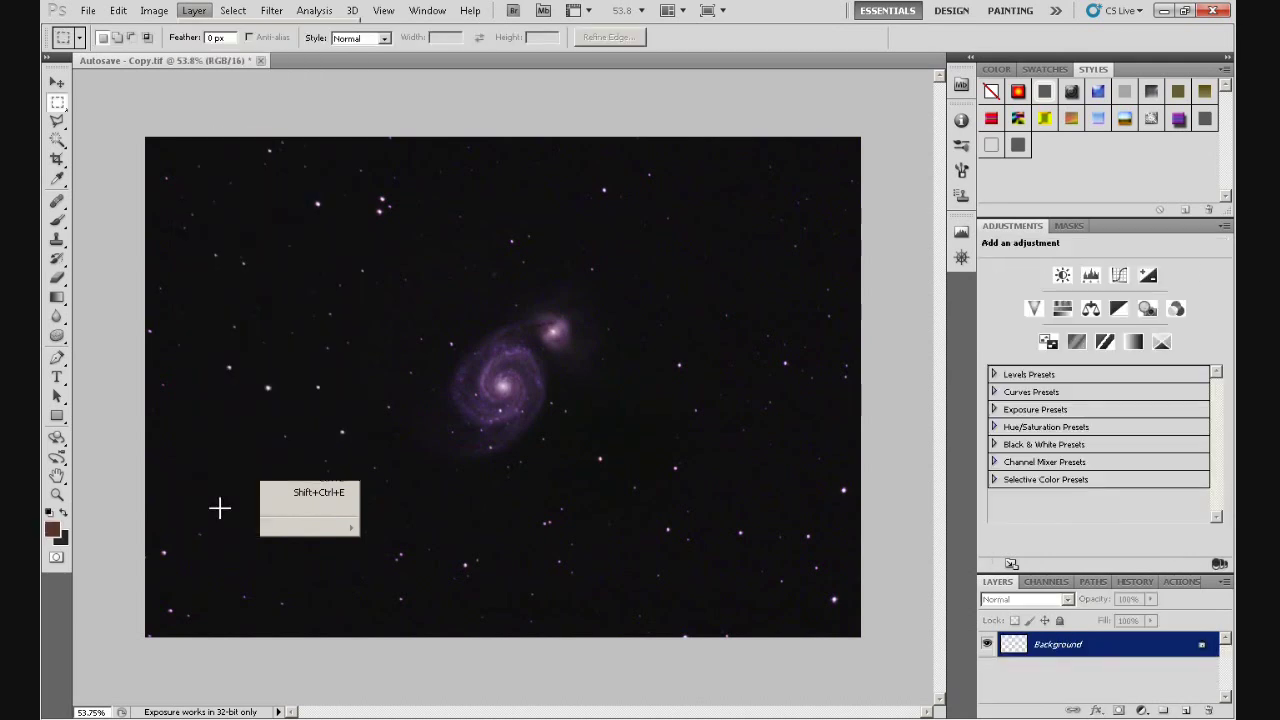